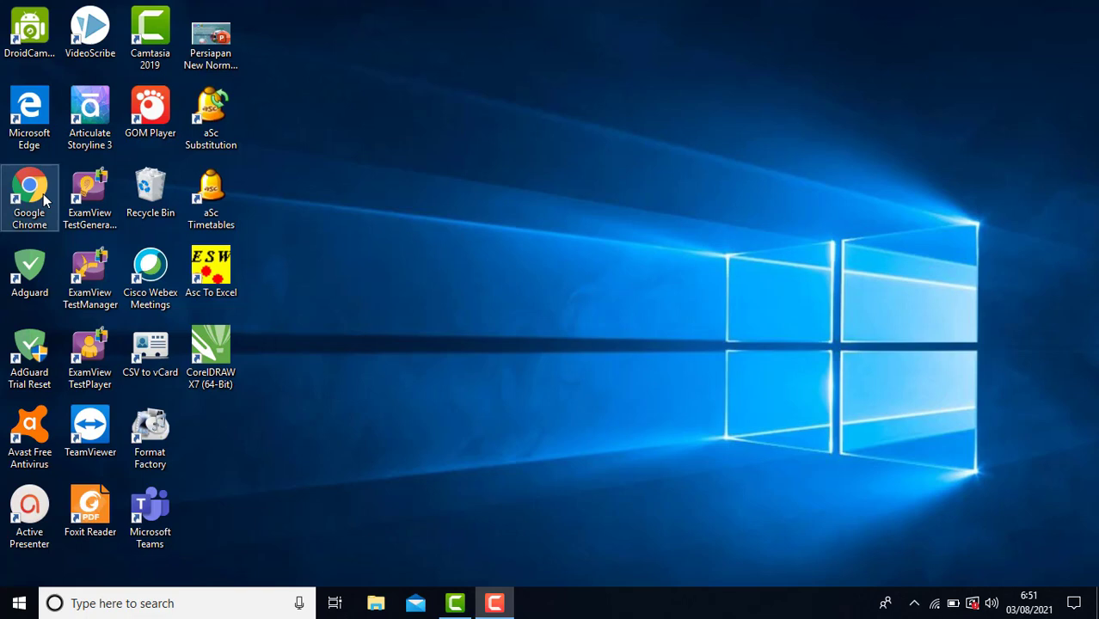
Open Google Chrome and go to the school e-learning site elearning.smkn4solo.sch.id.
double_click(45, 201)
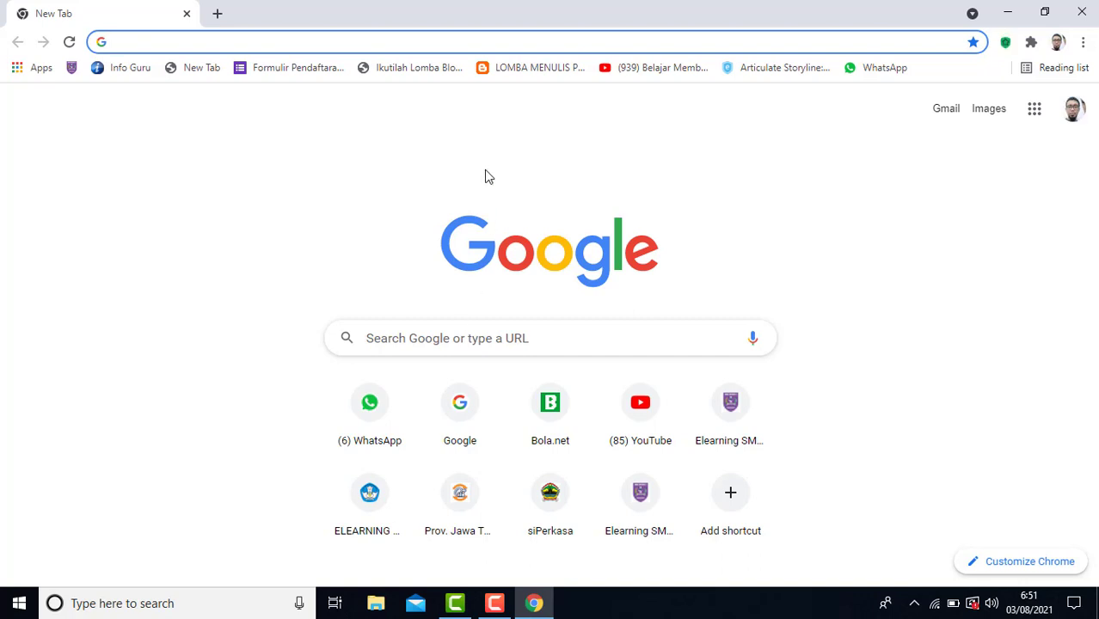
type("htt")
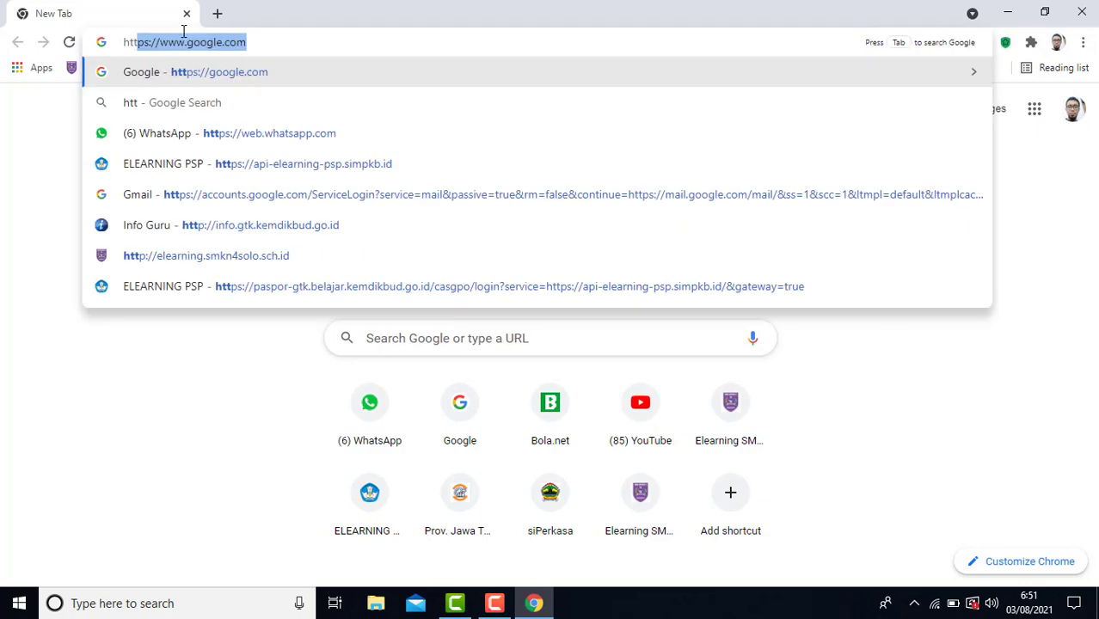
key("BackSpace")
key("BackSpace")
key("BackSpace")
key("BackSpace")
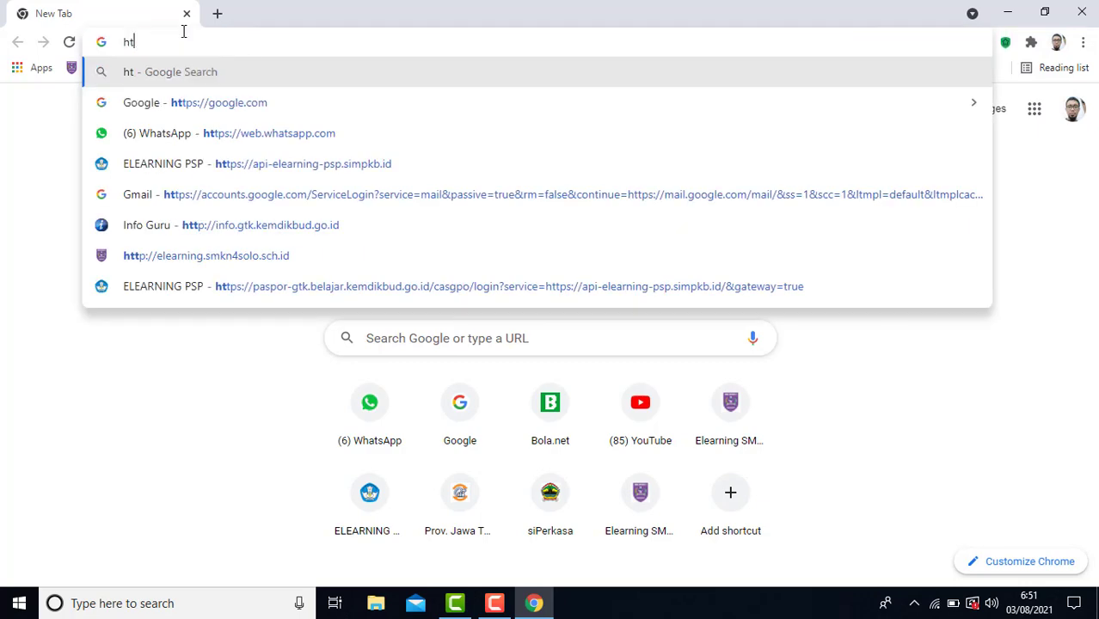
type("e")
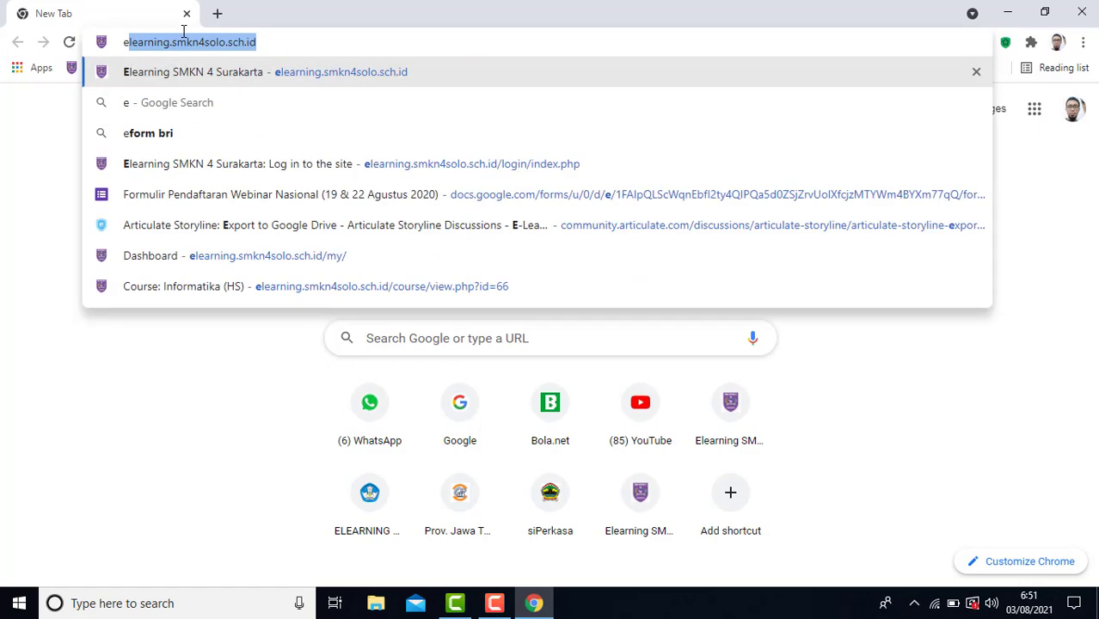
key("Return")
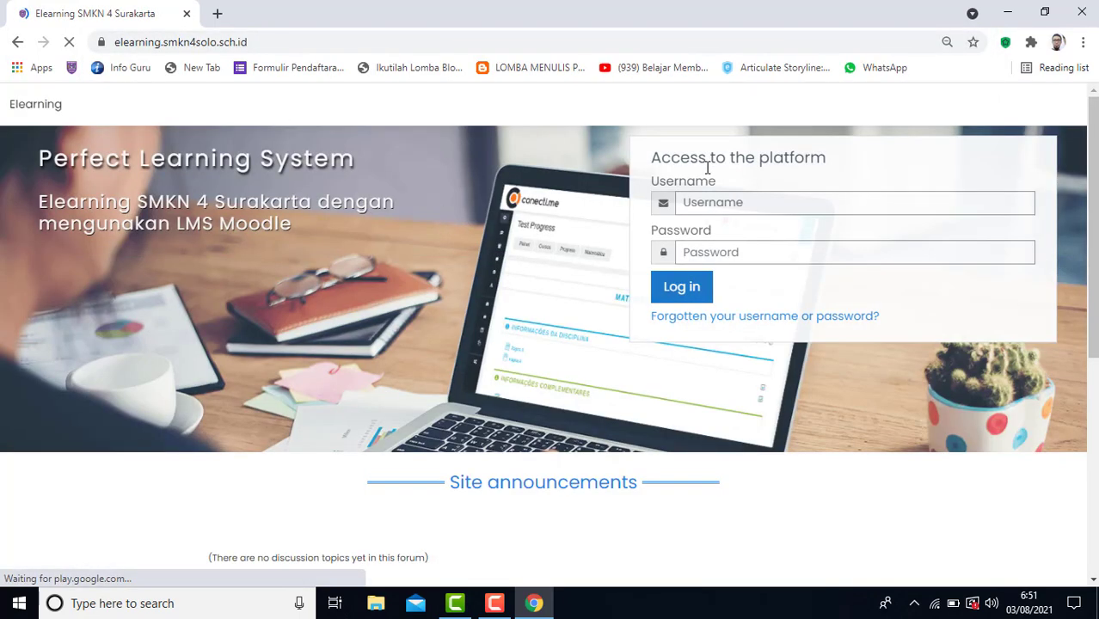
Log in to the e-learning platform with the teacher's username and the account password.
left_click(736, 202)
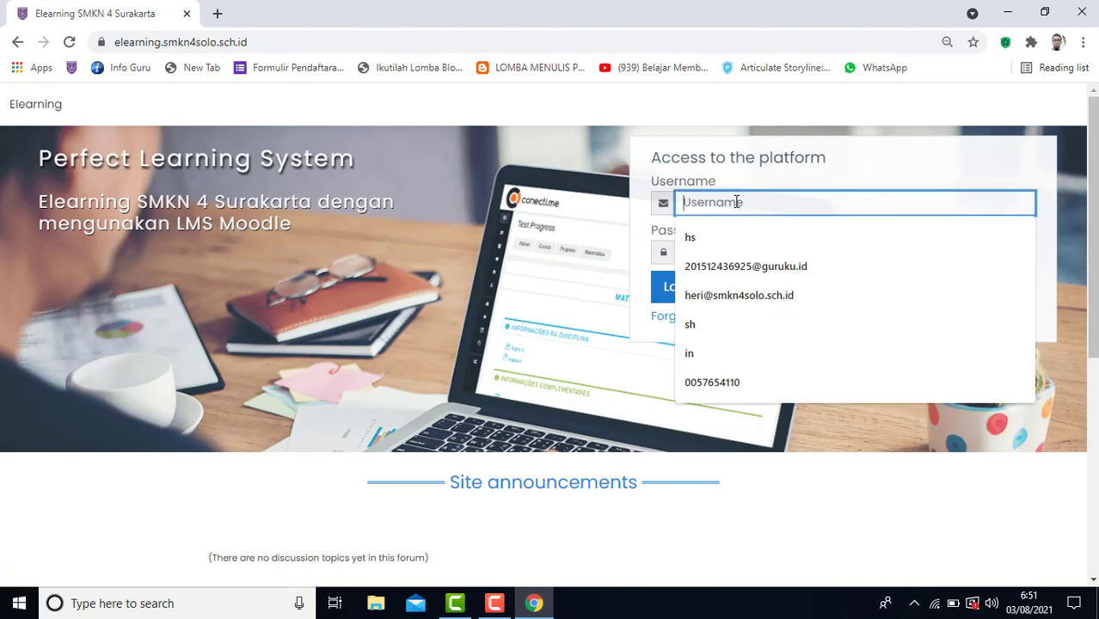
key("Down")
key("Return")
key("Tab")
type("******")
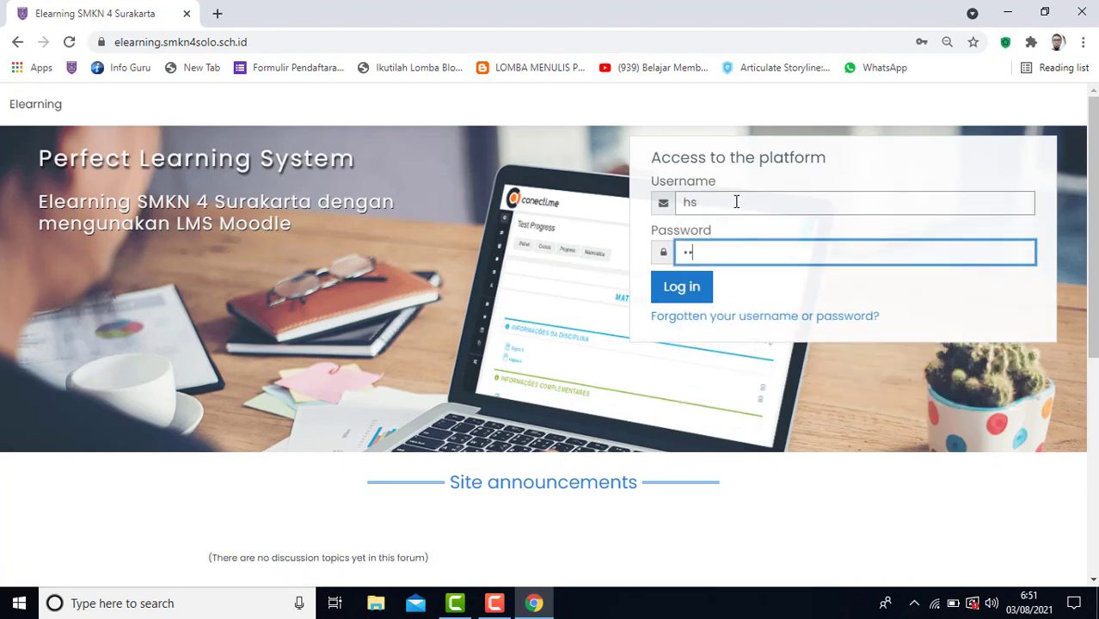
key("Return")
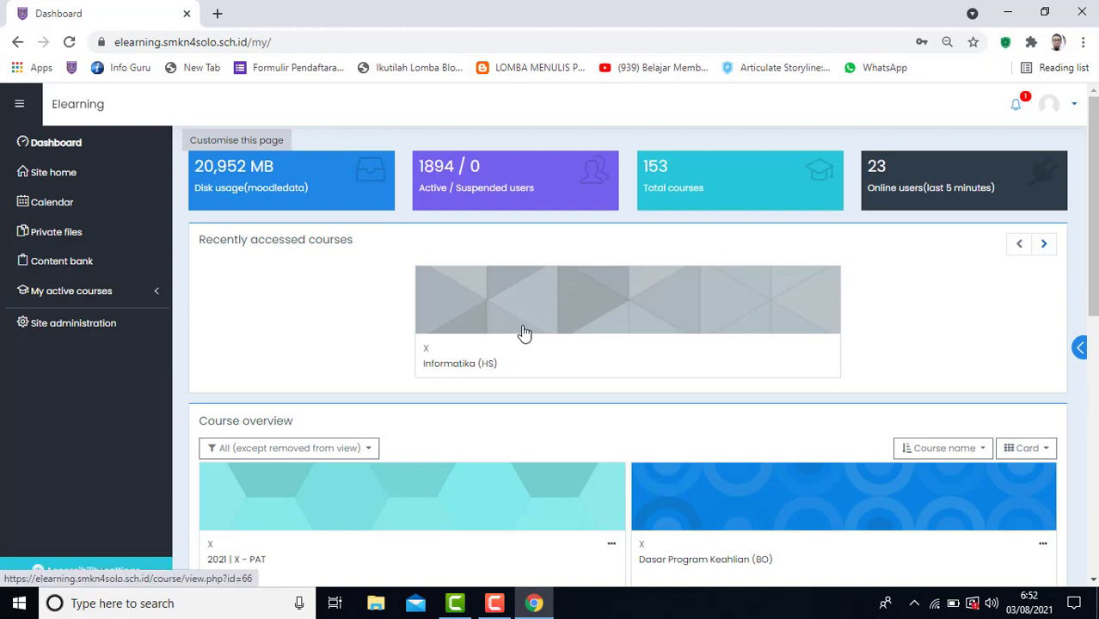
Open the recently accessed Informatika (HS) course and turn on its editing mode.
left_click(548, 306)
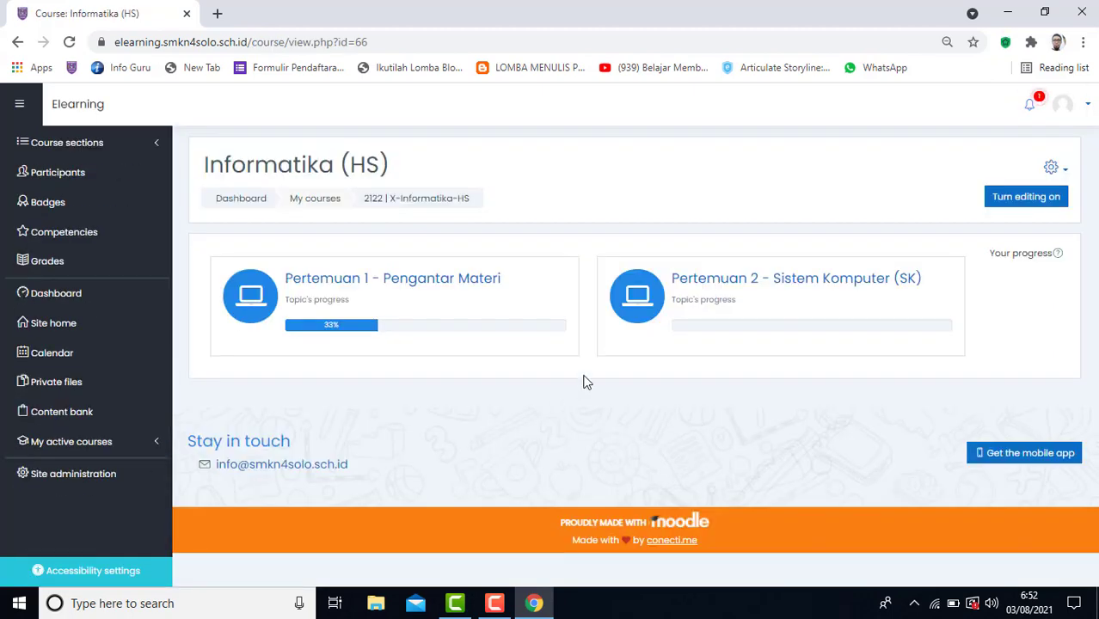
left_click(1013, 199)
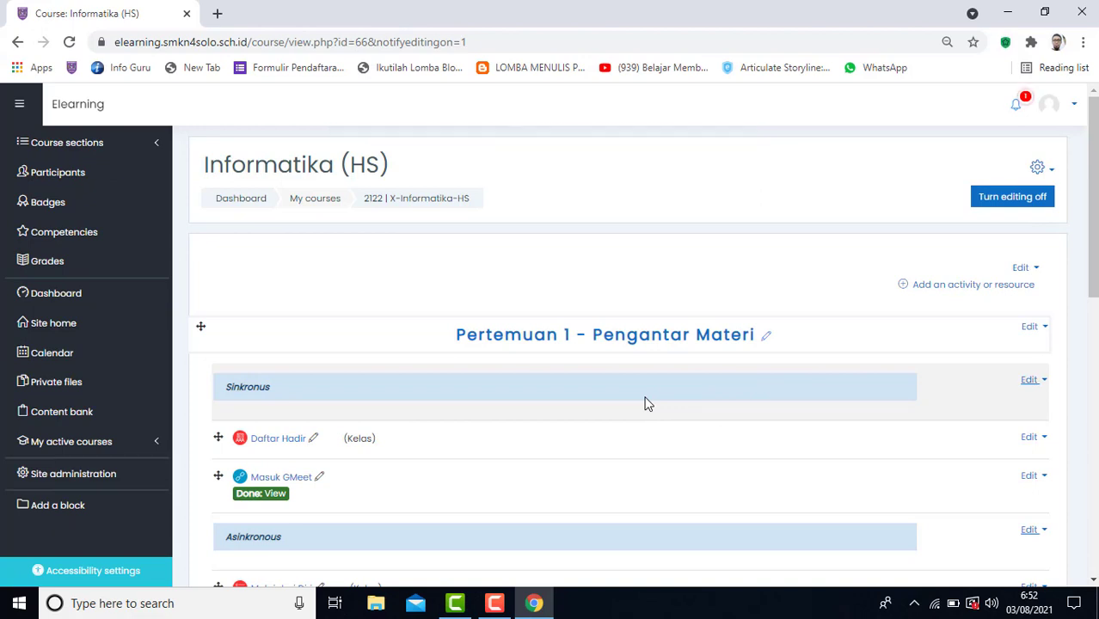
Review the activities in Pertemuan 1 and Pertemuan 2, and view the activity and resource types that can be added.
scroll(648, 404, "down", 2)
scroll(648, 404, "down", 2)
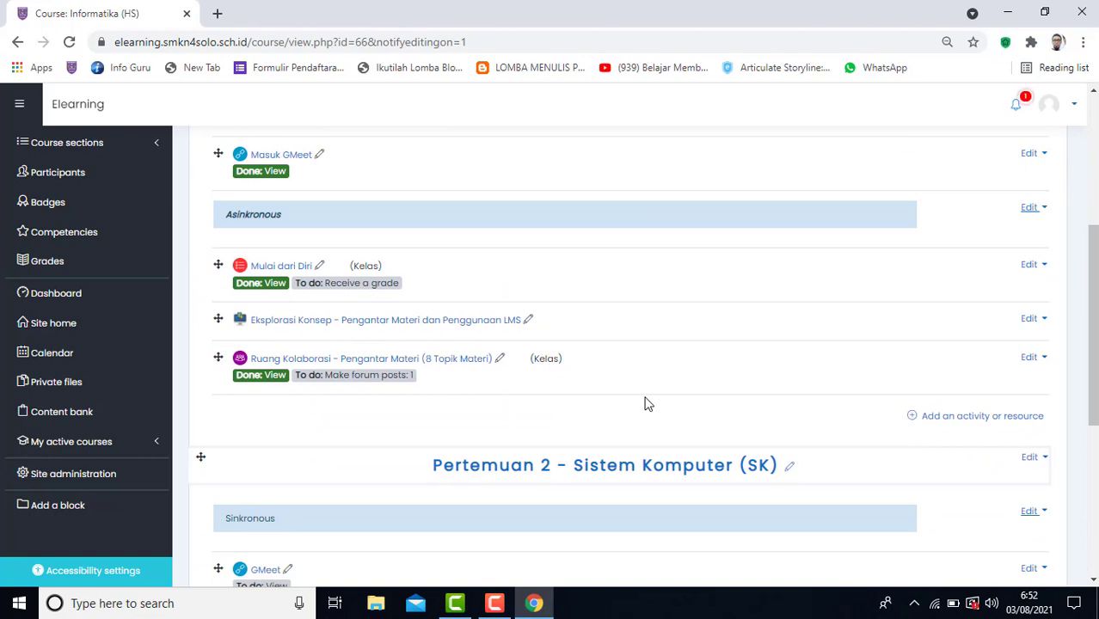
scroll(647, 405, "down", 1)
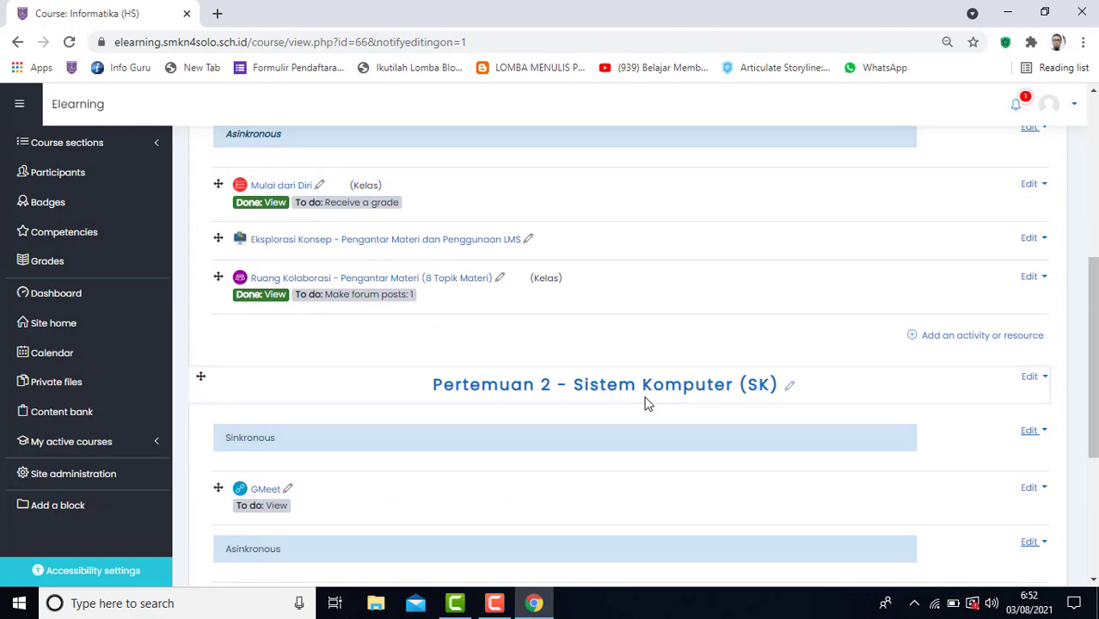
scroll(648, 405, "down", 2)
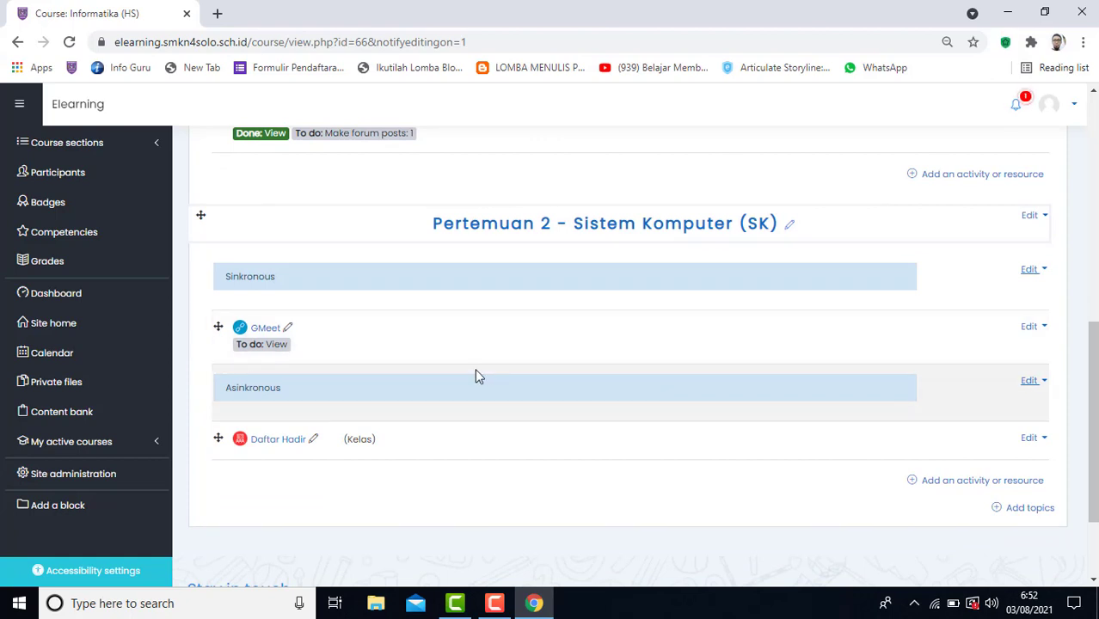
scroll(475, 368, "up", 5)
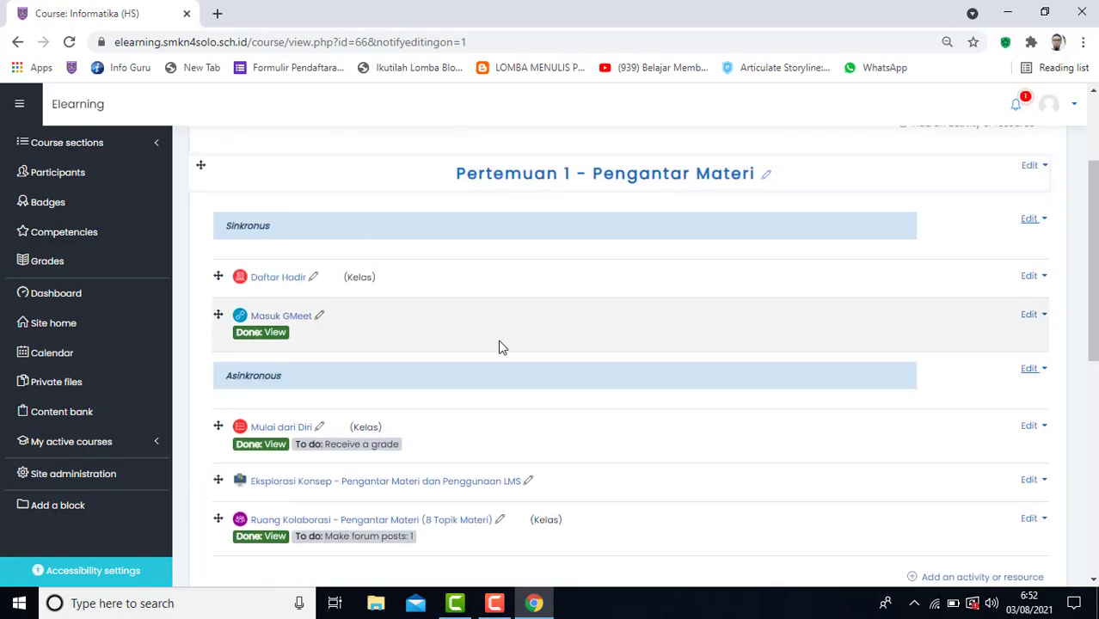
scroll(497, 426, "down", 2)
scroll(496, 427, "up", 3)
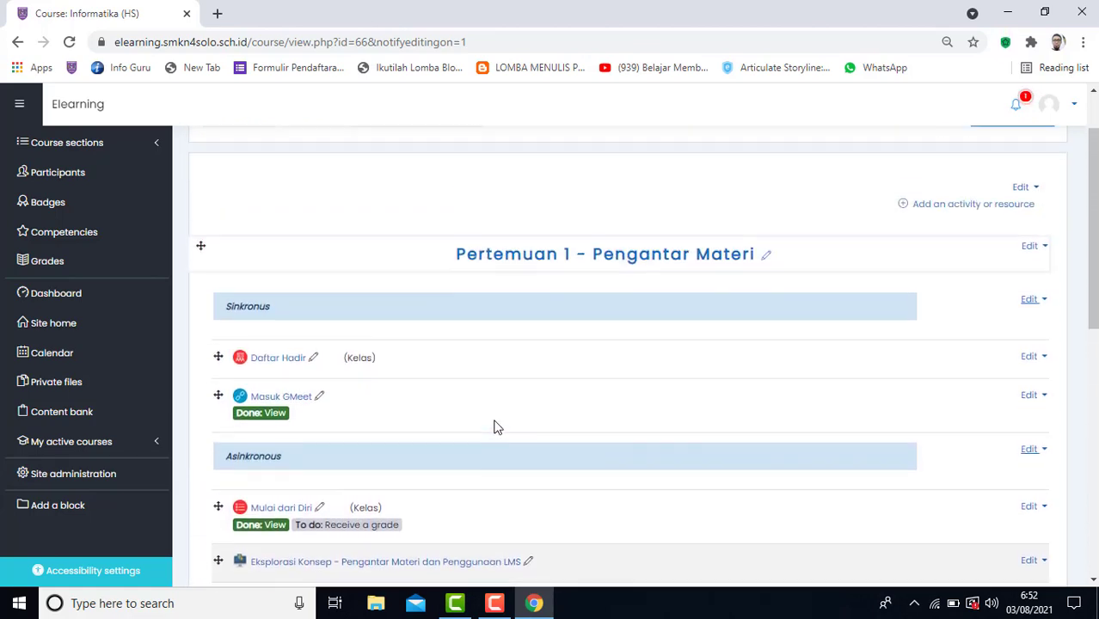
scroll(497, 428, "down", 3)
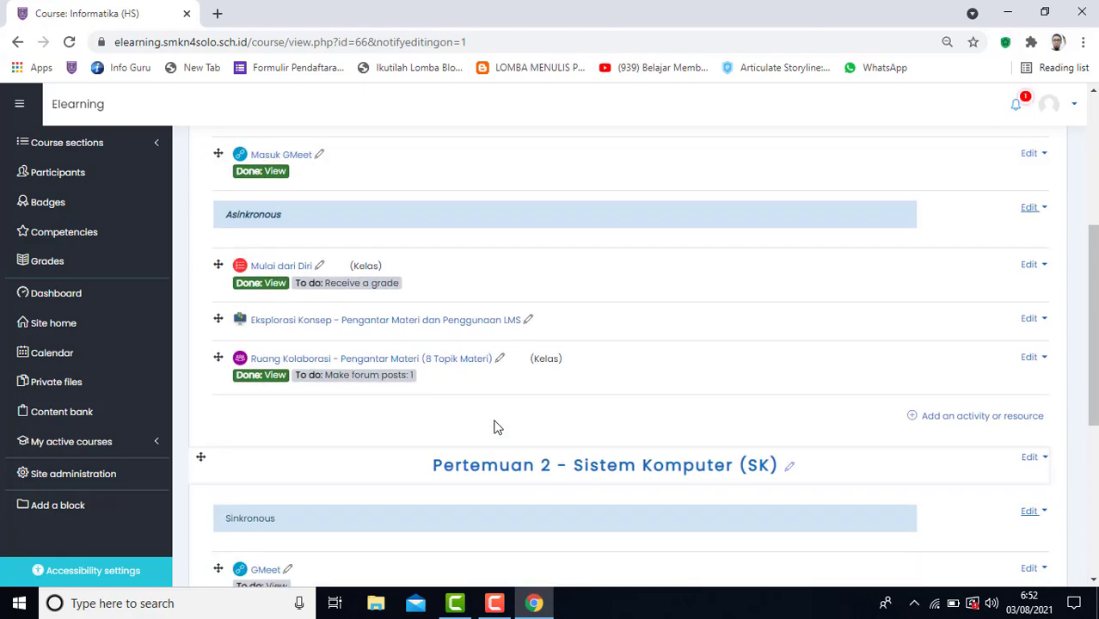
scroll(497, 428, "down", 3)
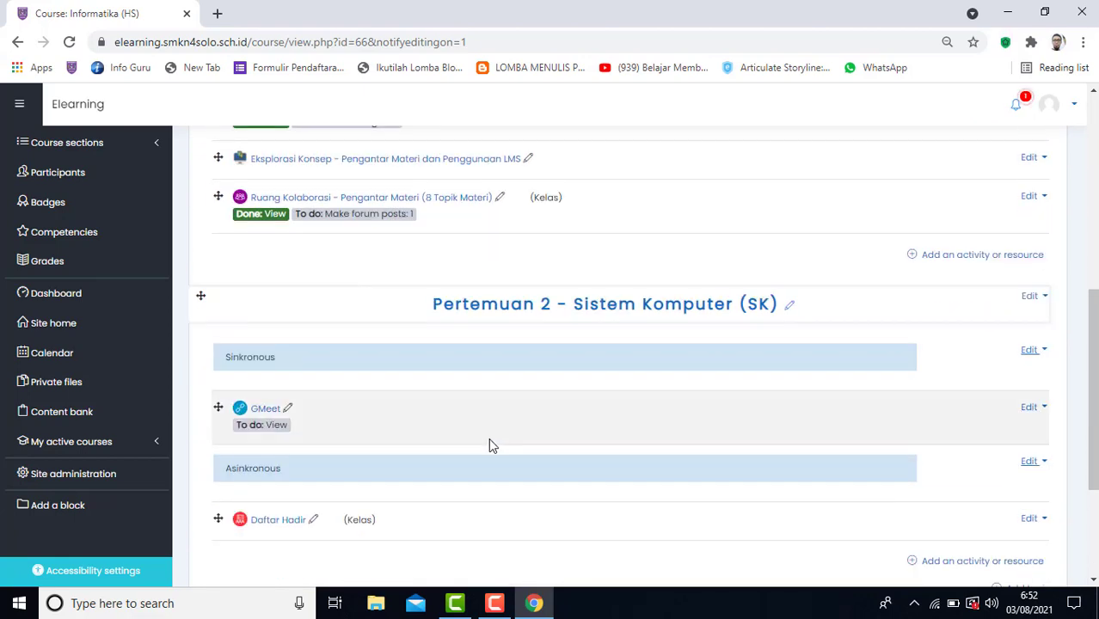
scroll(463, 483, "down", 3)
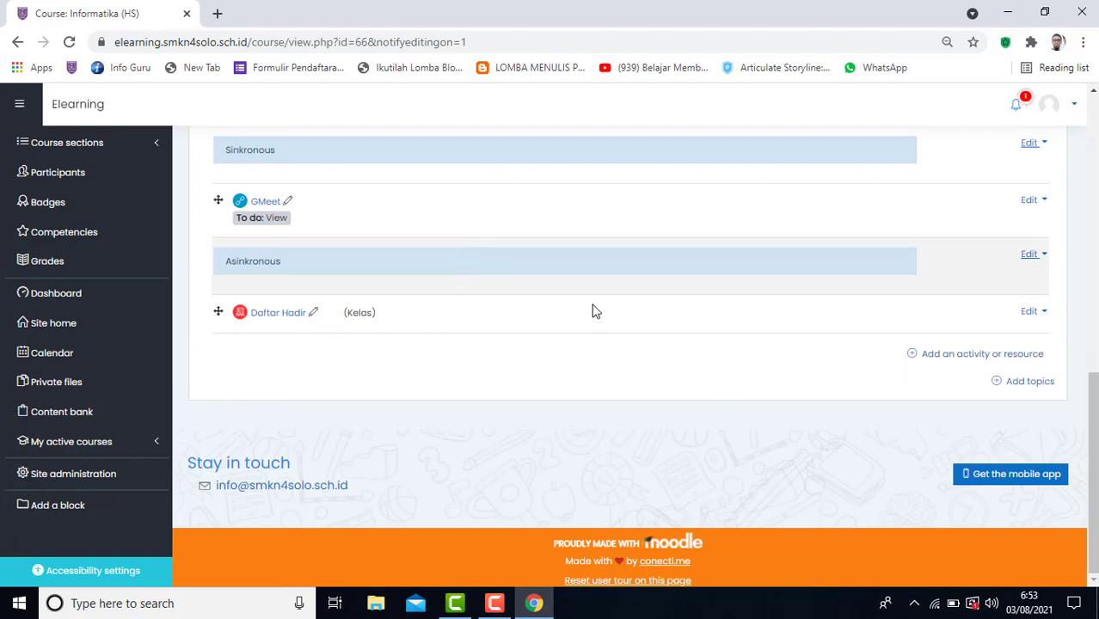
left_click(965, 363)
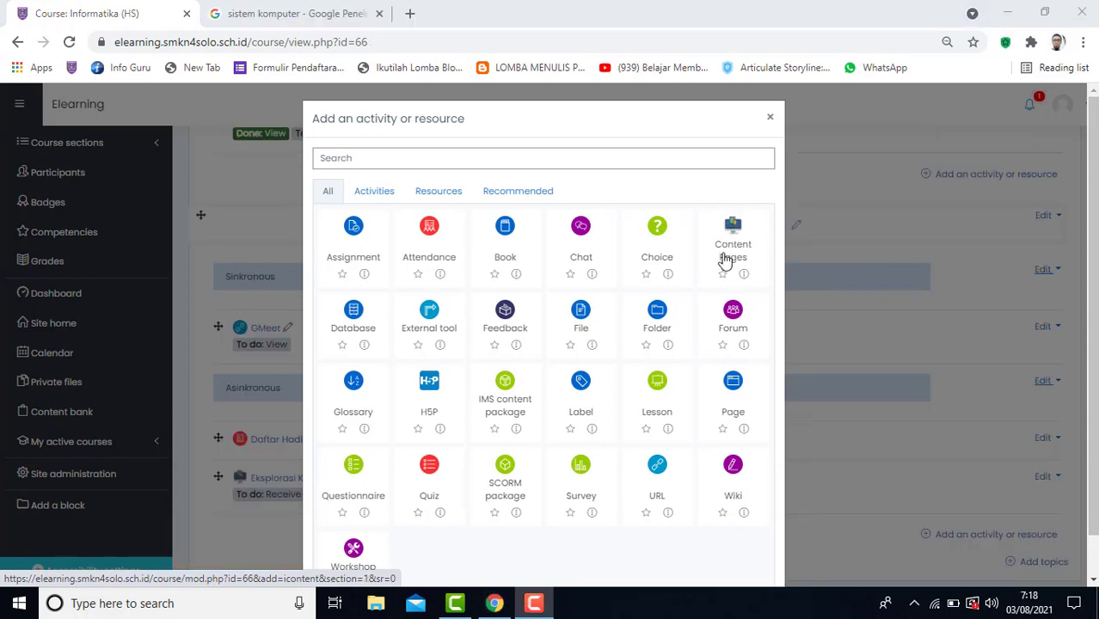
left_click(772, 119)
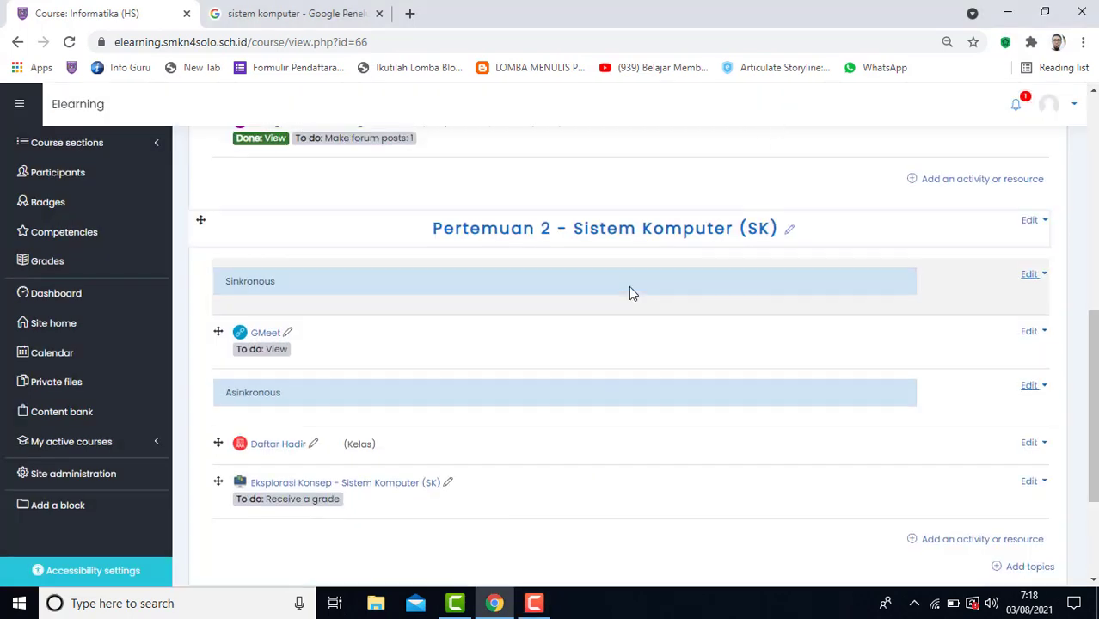
Open "Eksplorasi Konsep - Pengantar Materi dan Penggunaan LMS" in Pertemuan 1 and read through its "Ringkasan Materi Informatika" page.
scroll(629, 286, "up", 2)
scroll(629, 292, "up", 3)
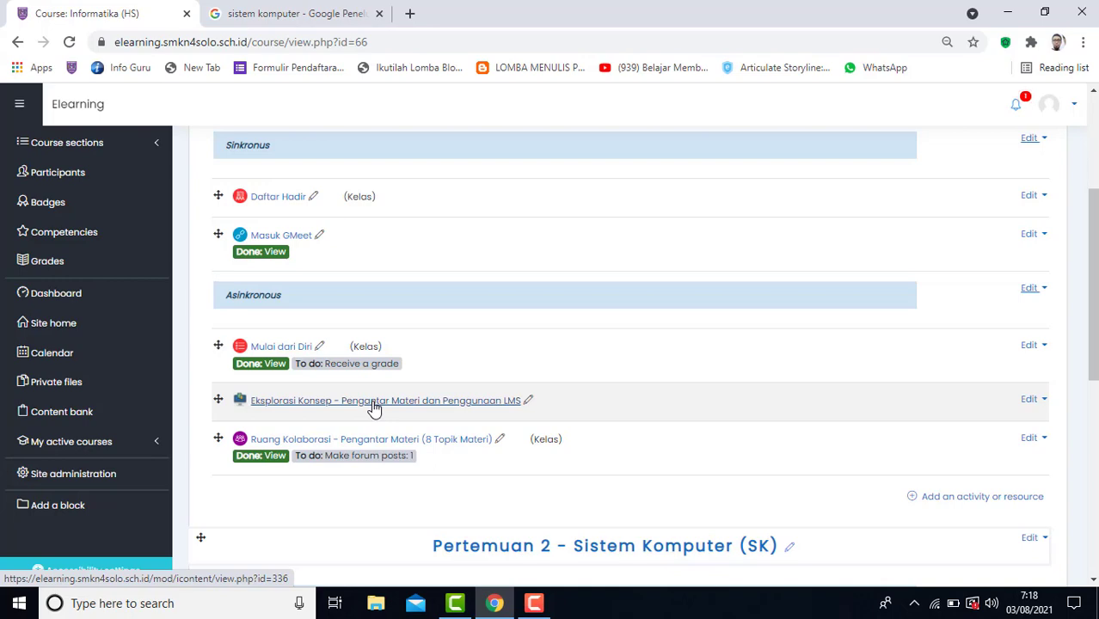
left_click(374, 408)
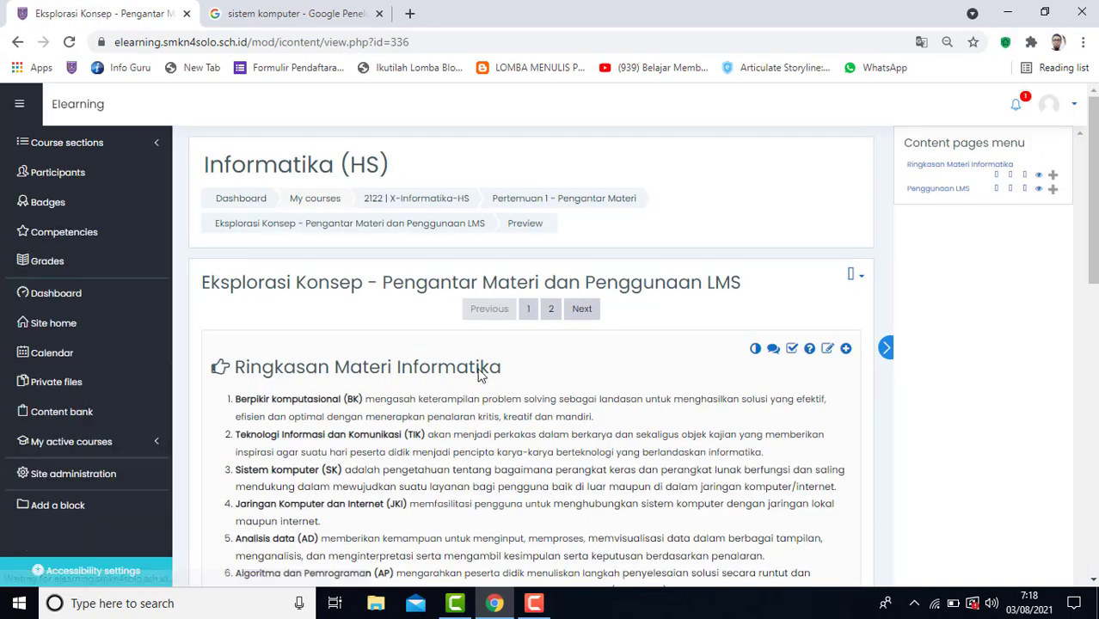
scroll(479, 383, "down", 3)
scroll(479, 369, "down", 2)
scroll(479, 368, "up", 4)
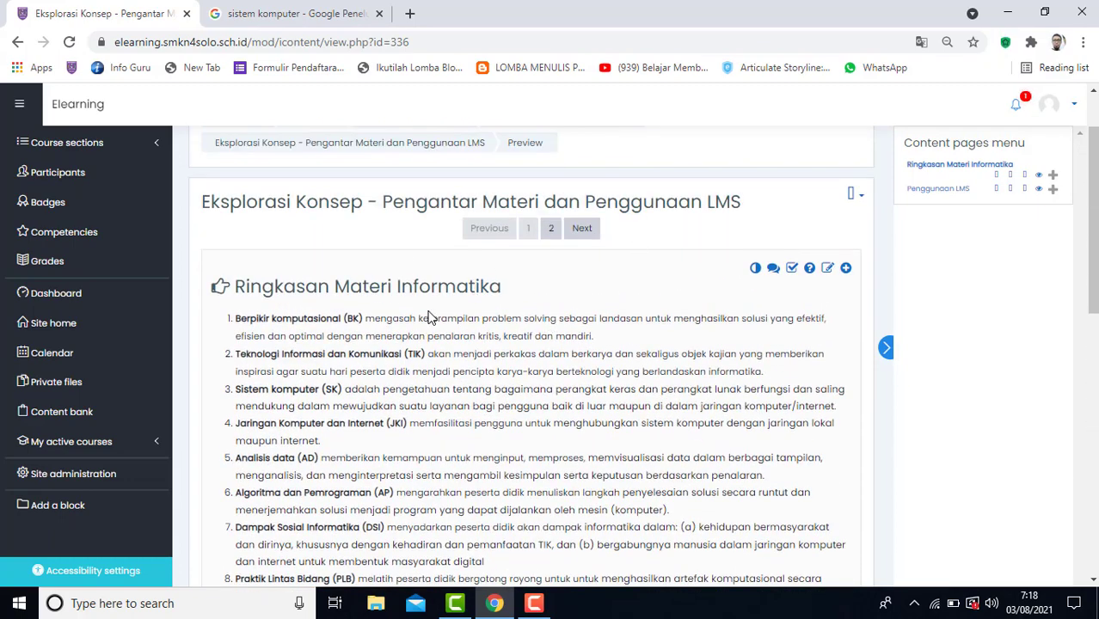
scroll(430, 317, "down", 2)
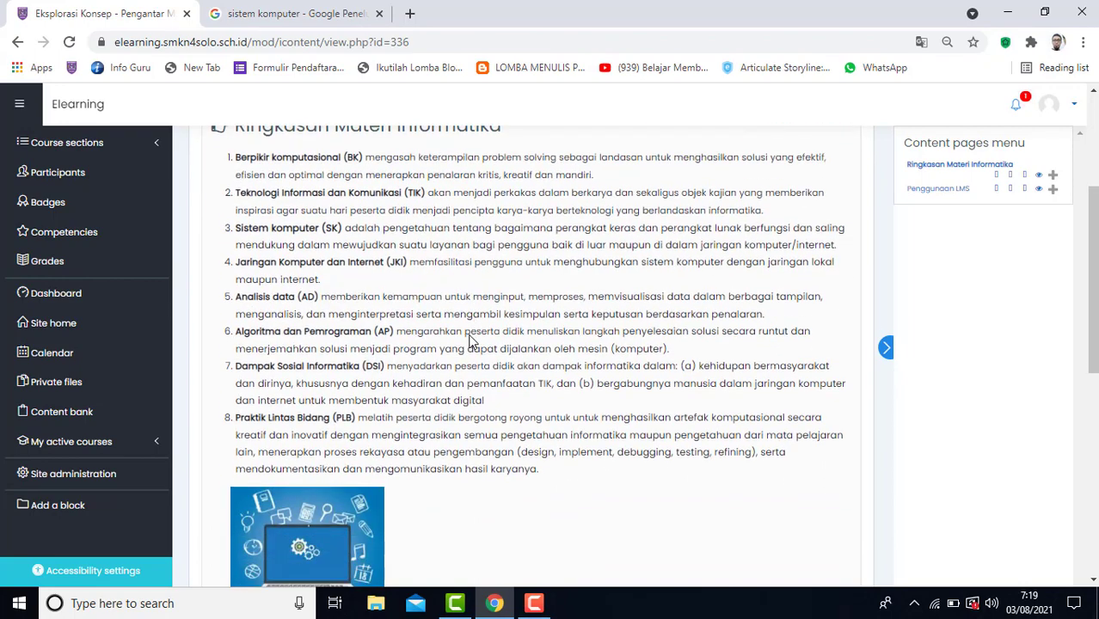
scroll(469, 341, "down", 1)
scroll(468, 342, "up", 3)
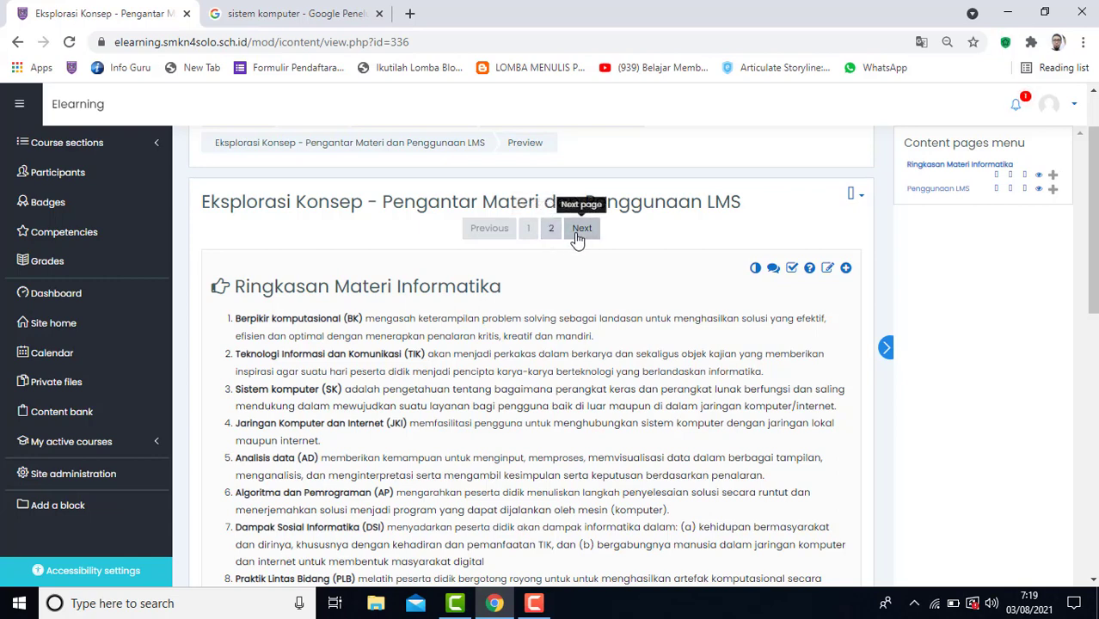
View page 2, "Penggunaan LMS", of the content pages and read its login and learning-activity instructions.
left_click(550, 229)
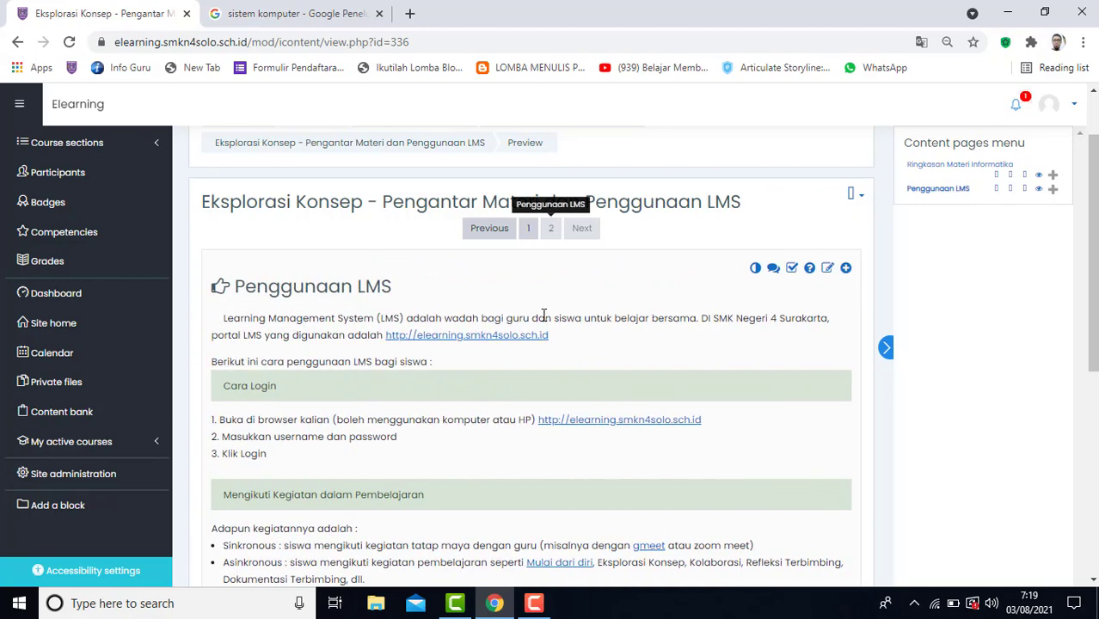
scroll(544, 316, "down", 4)
scroll(544, 316, "up", 3)
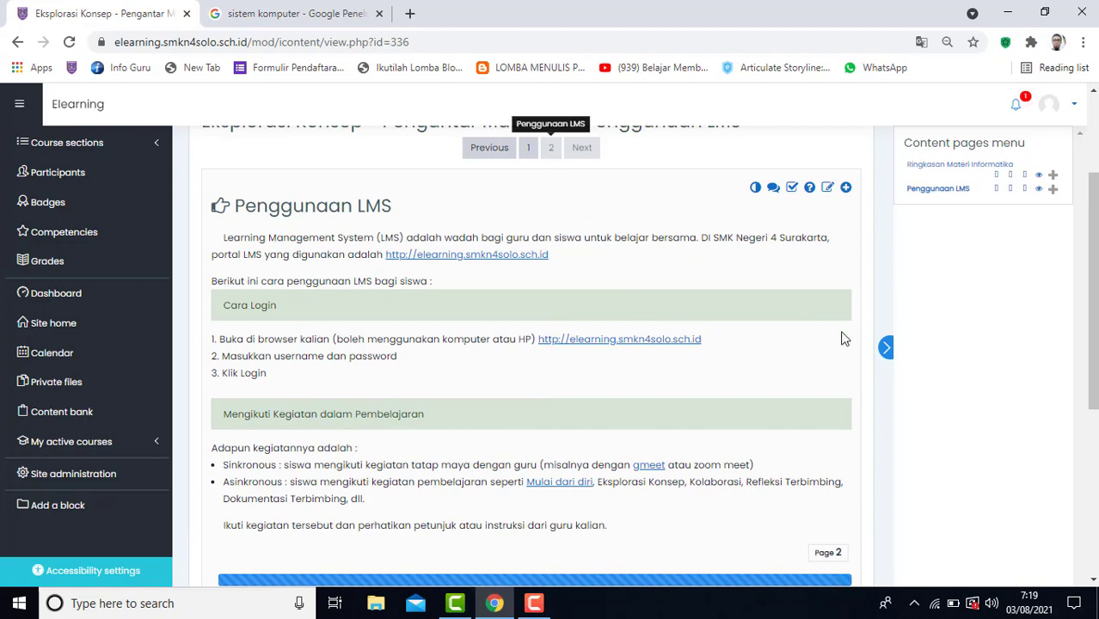
scroll(842, 338, "up", 1)
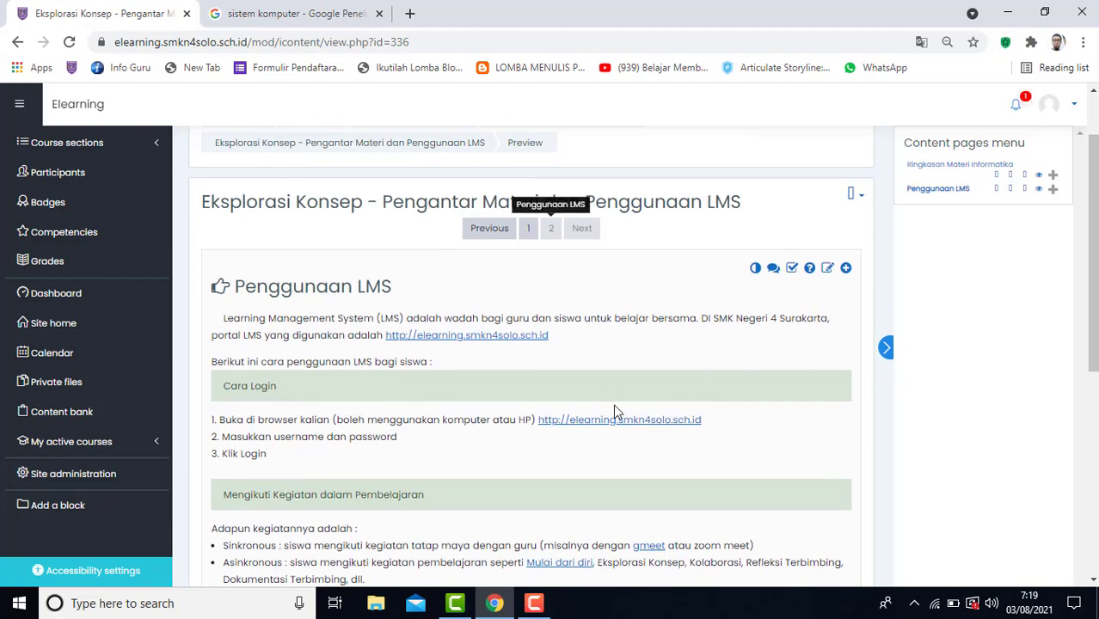
scroll(478, 376, "down", 3)
scroll(422, 294, "up", 2)
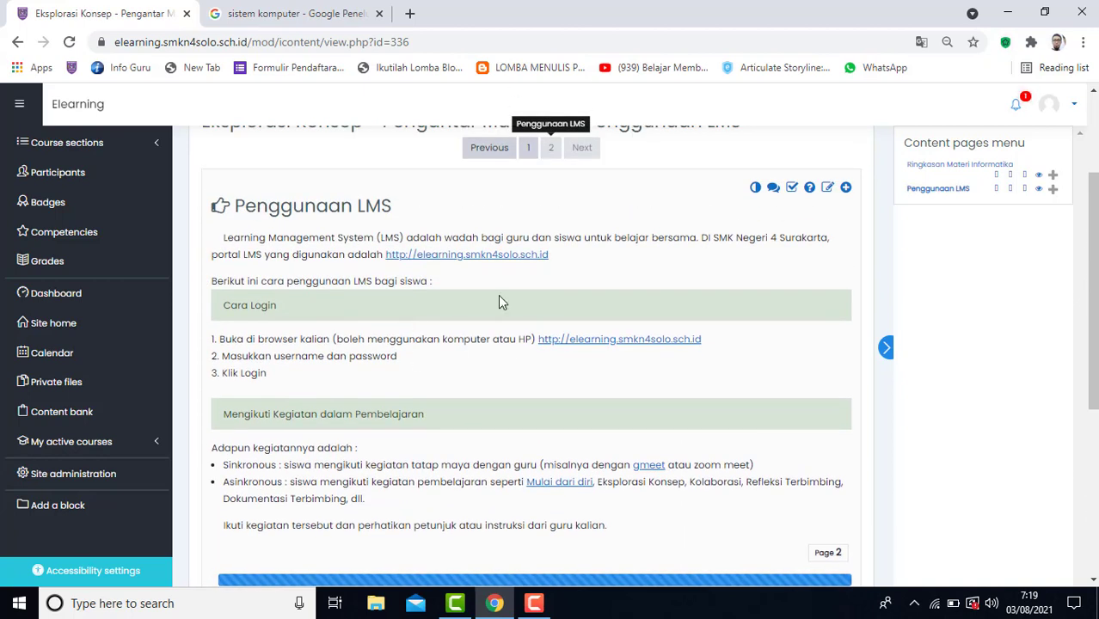
scroll(443, 317, "up", 1)
scroll(443, 318, "up", 1)
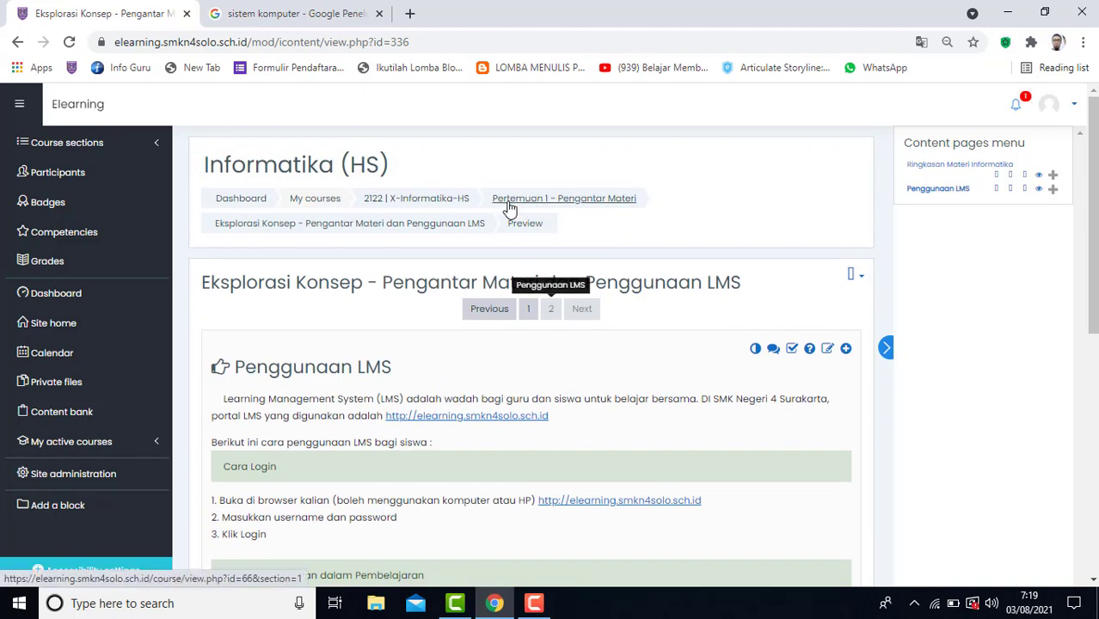
Return to the X-Informatika-HS course and start adding a Content Pages resource to Pertemuan 2 - Sistem Komputer (SK).
left_click(456, 199)
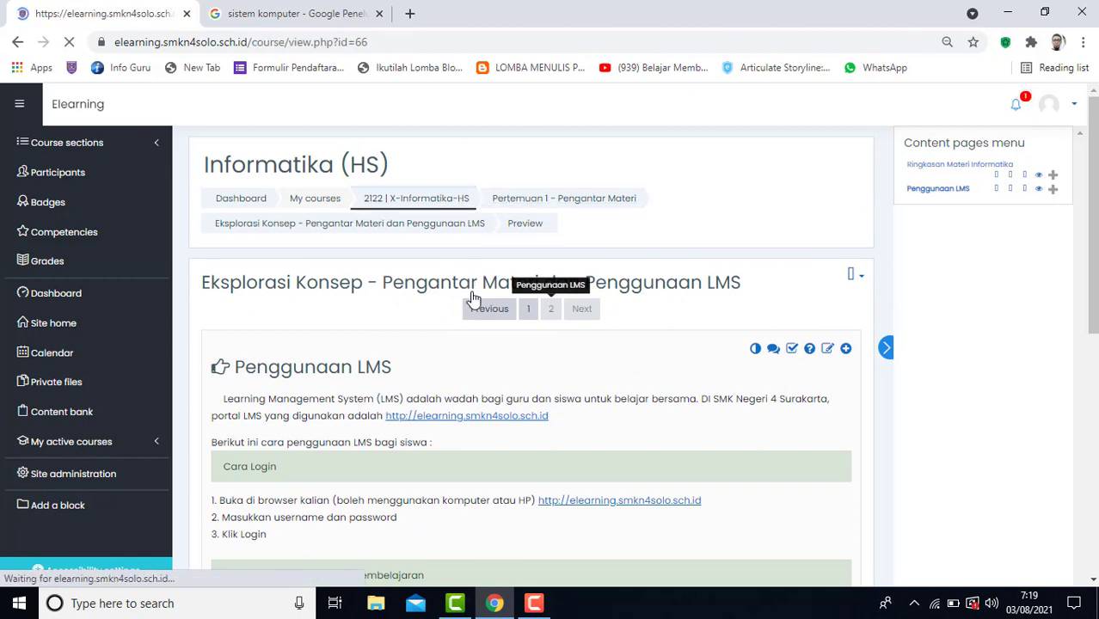
scroll(500, 361, "down", 3)
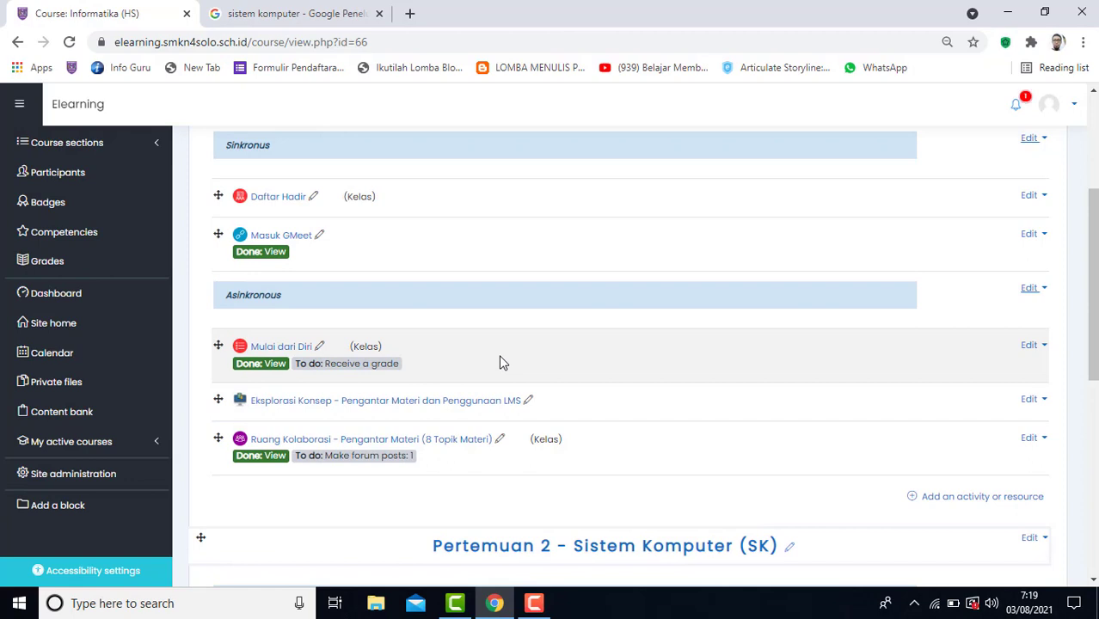
scroll(500, 361, "down", 3)
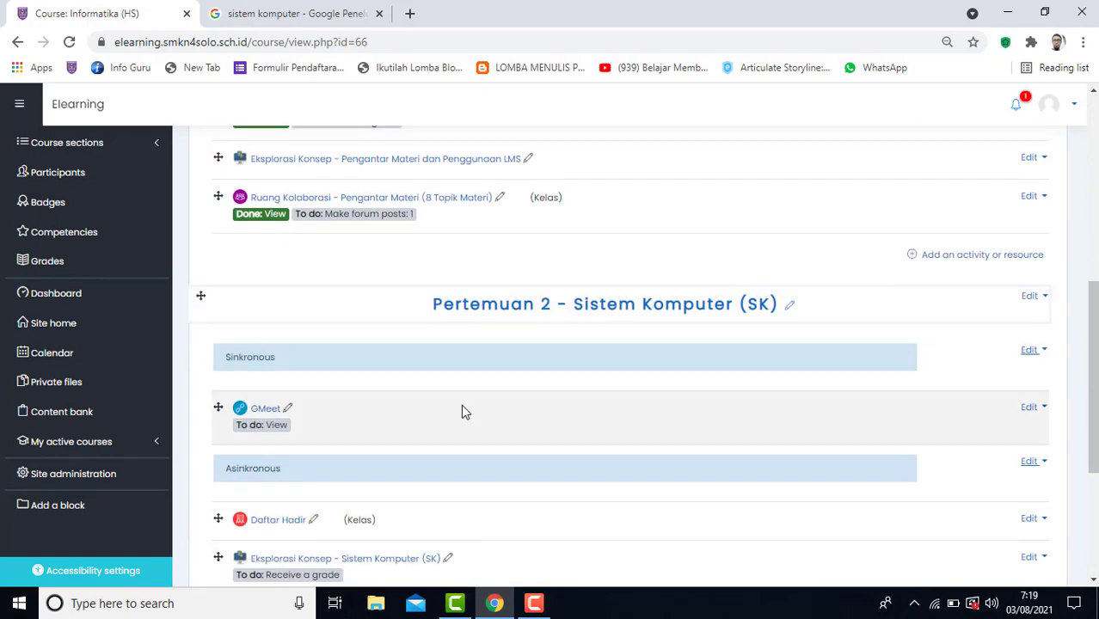
scroll(463, 409, "down", 2)
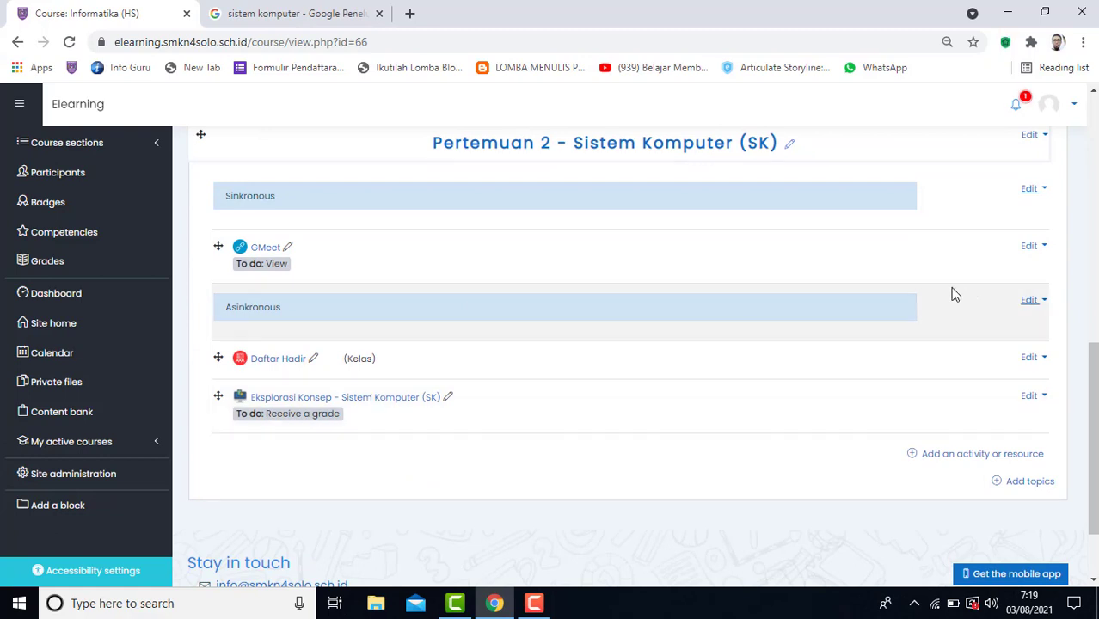
left_click(939, 460)
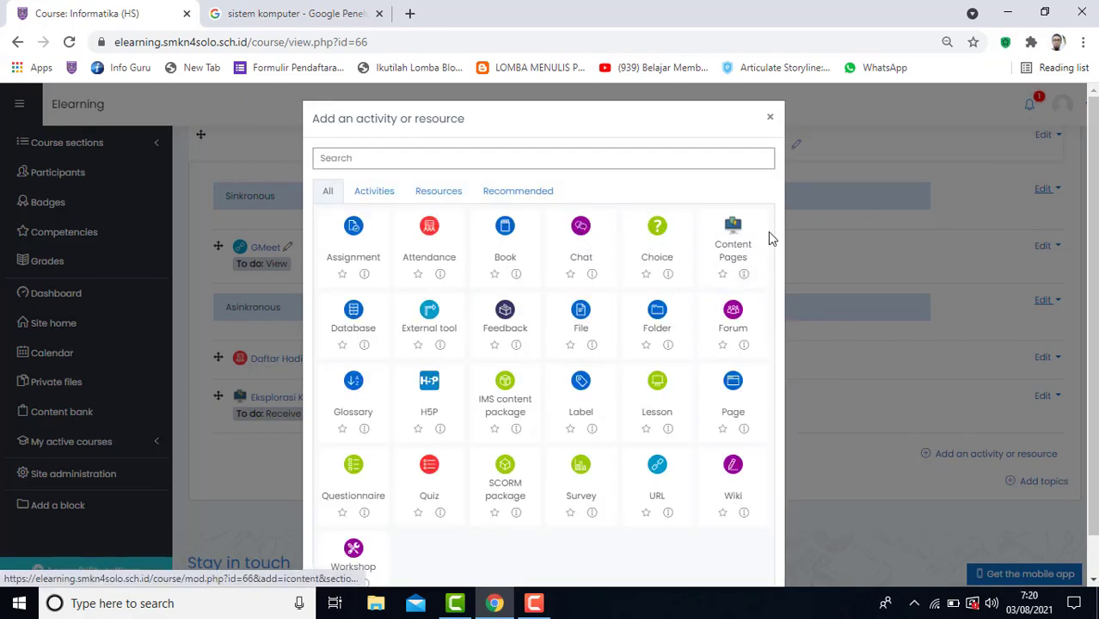
left_click(722, 256)
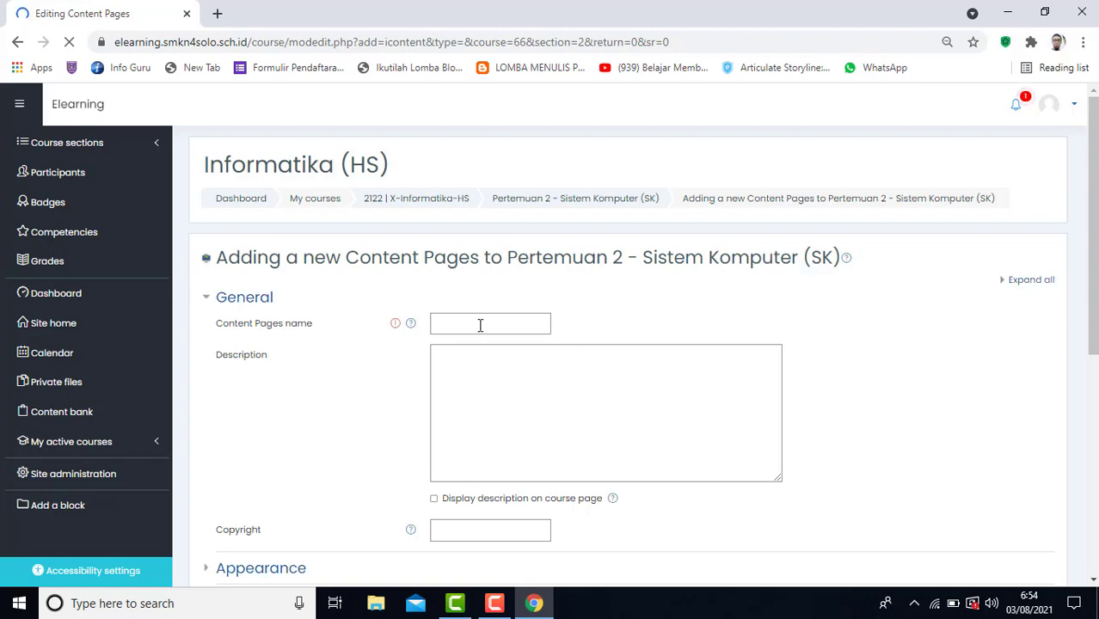
Name the new Content Pages "Eksplorasi Konsep - Sistem Komputer (SK)" and leave the description empty.
left_click(478, 320)
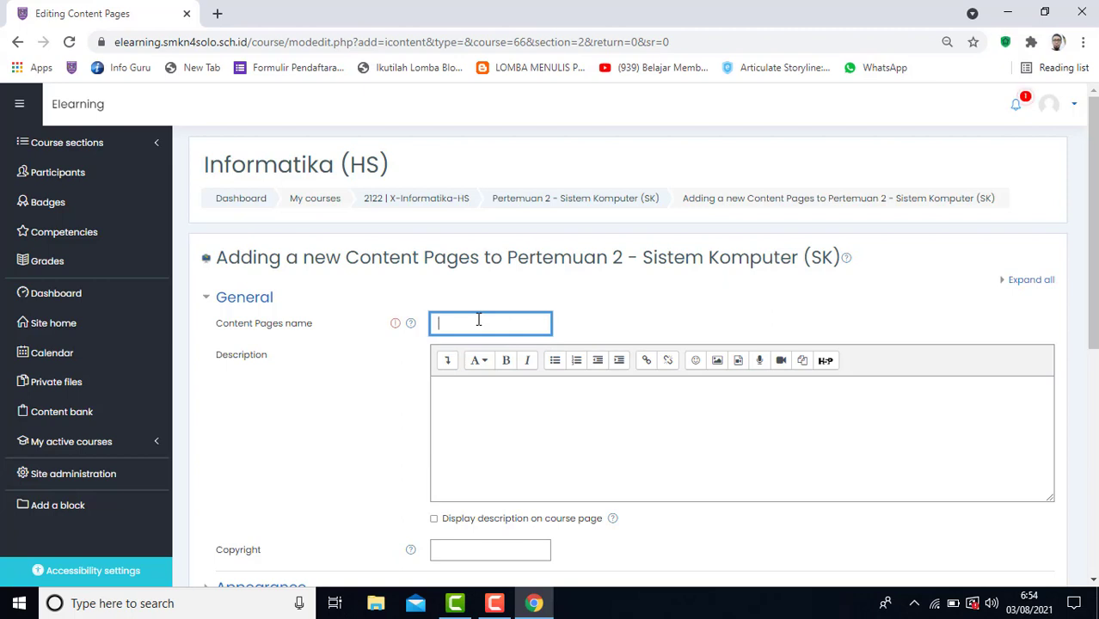
type("Eksp")
type("lorasi")
type(" Konsep")
type("- Sistem K")
type("omputer")
type(" (SK)")
left_click(468, 402)
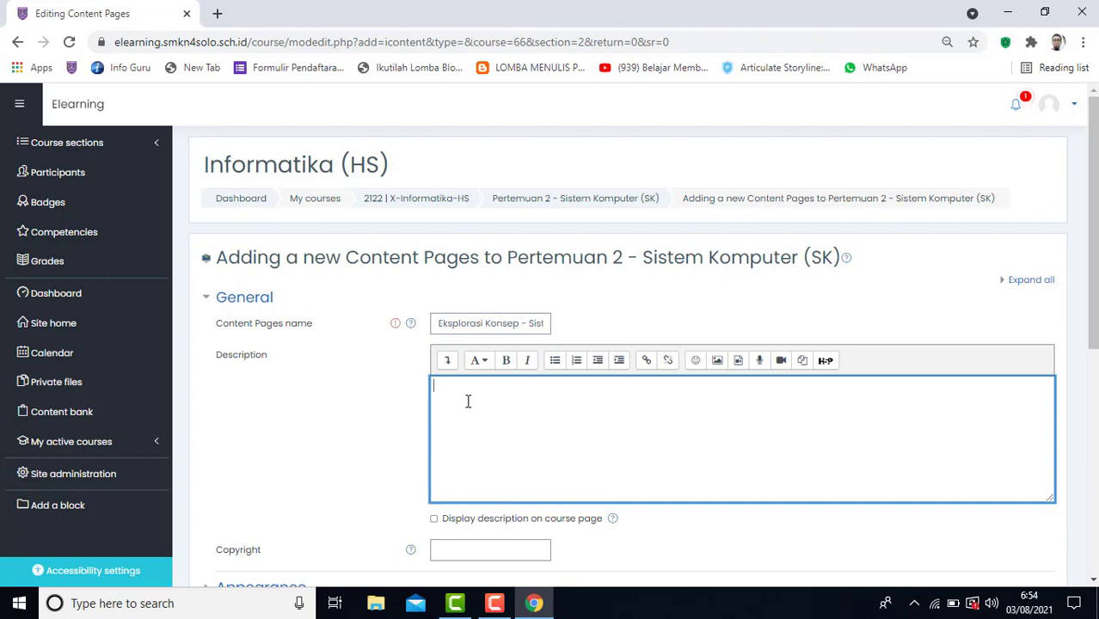
Examine the Appearance settings of the new Content Pages, including background, border, page limit and notes options.
scroll(468, 402, "down", 1)
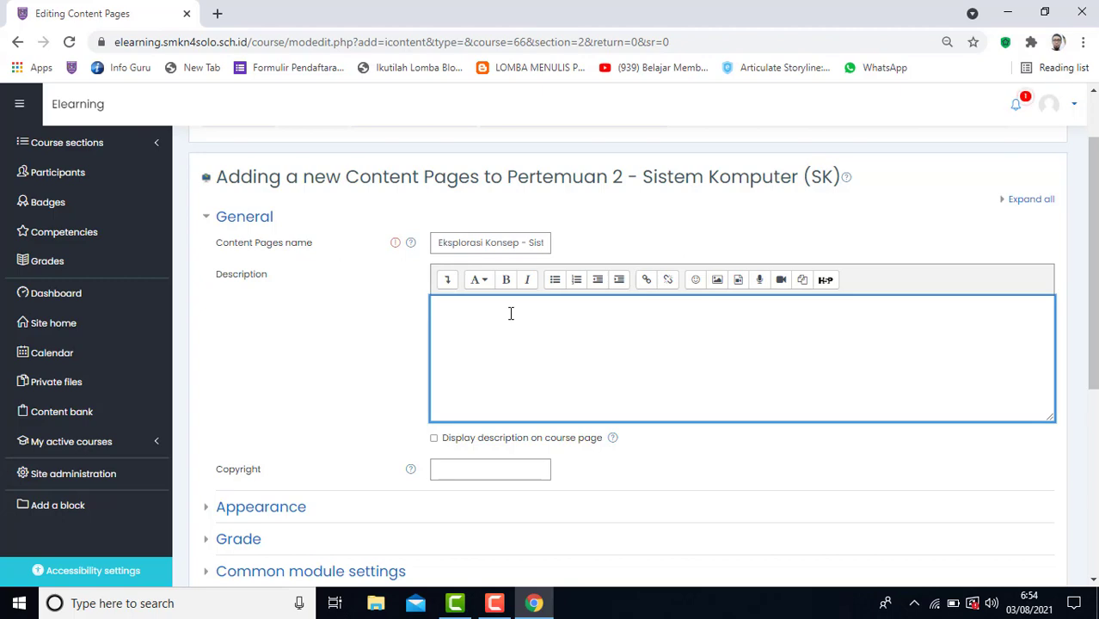
scroll(511, 314, "down", 3)
left_click(266, 268)
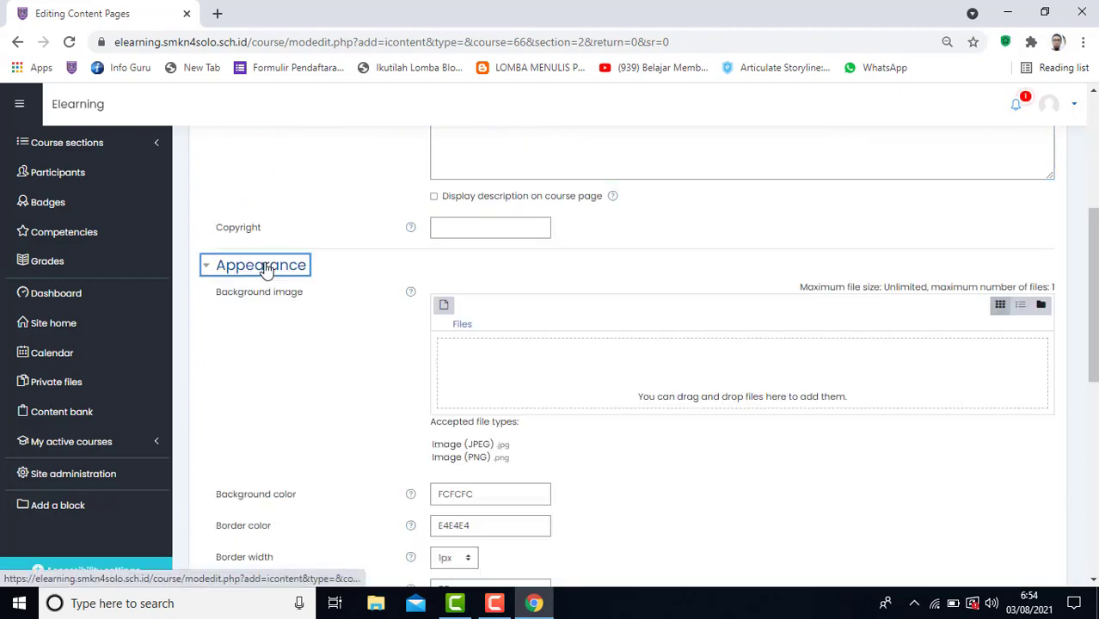
scroll(309, 335, "down", 3)
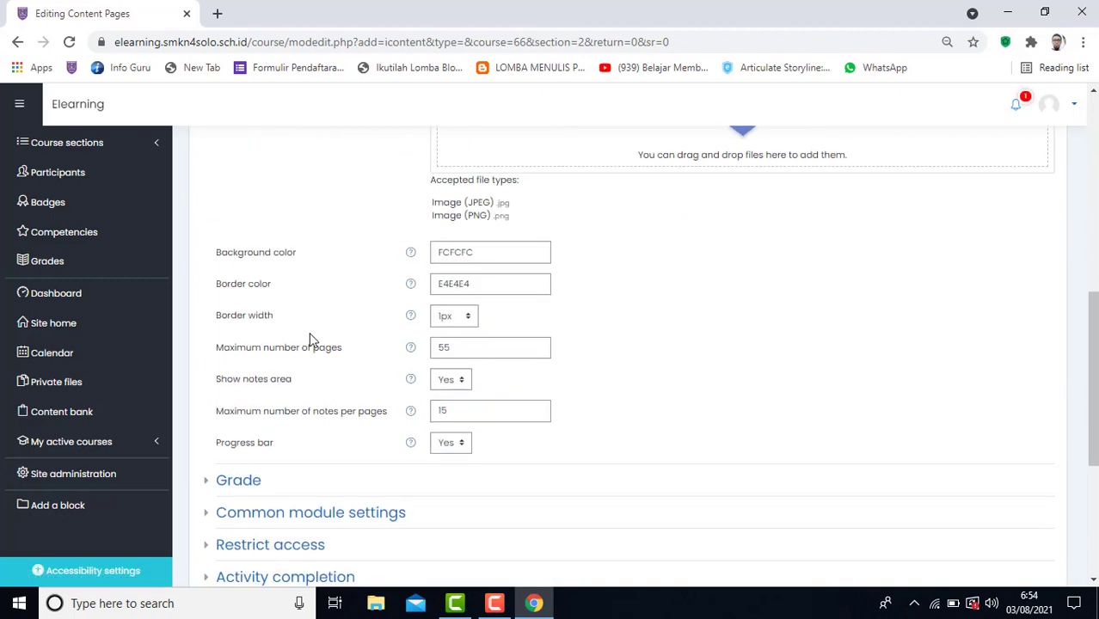
scroll(311, 341, "up", 2)
scroll(311, 341, "up", 3)
left_click(262, 346)
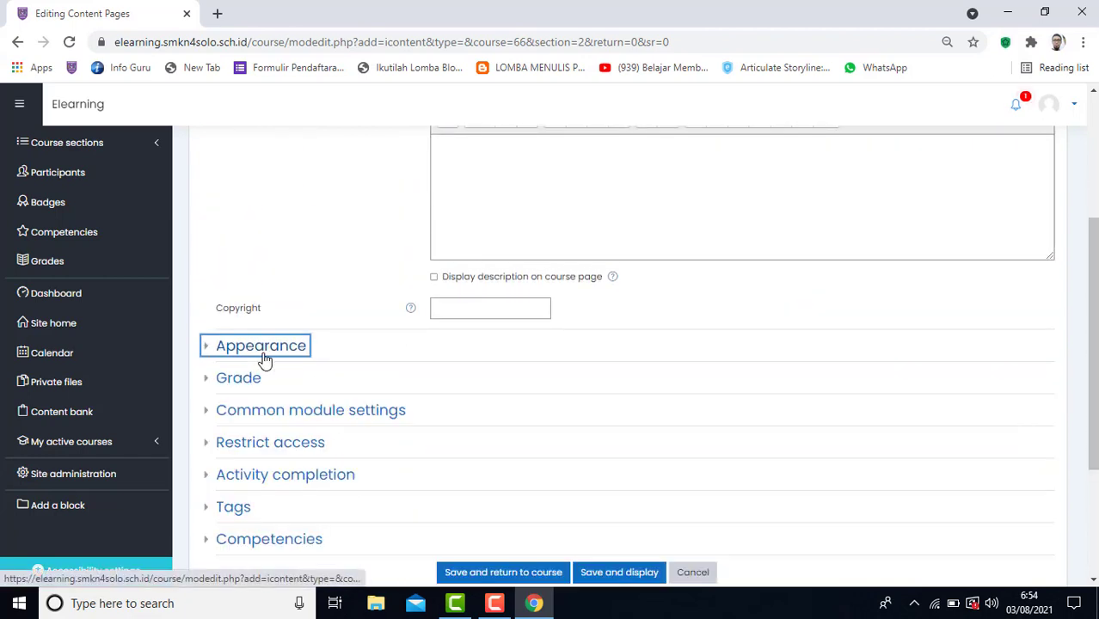
Set completion tracking to "Show activity as complete when conditions are met", require a grade, and save the resource, returning to the course.
scroll(264, 360, "down", 1)
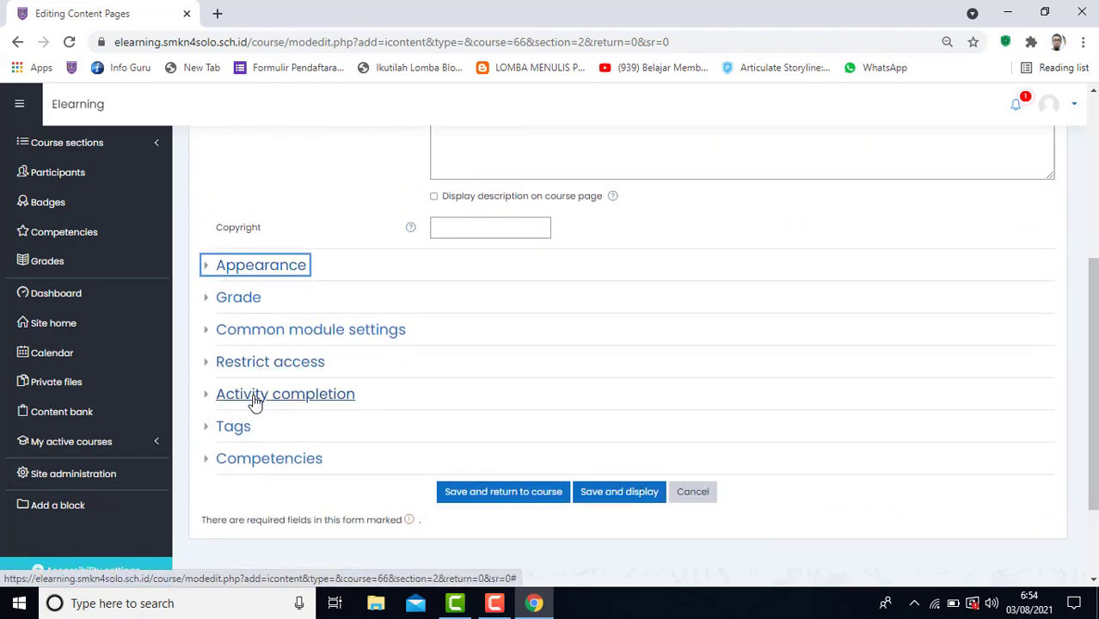
left_click(253, 397)
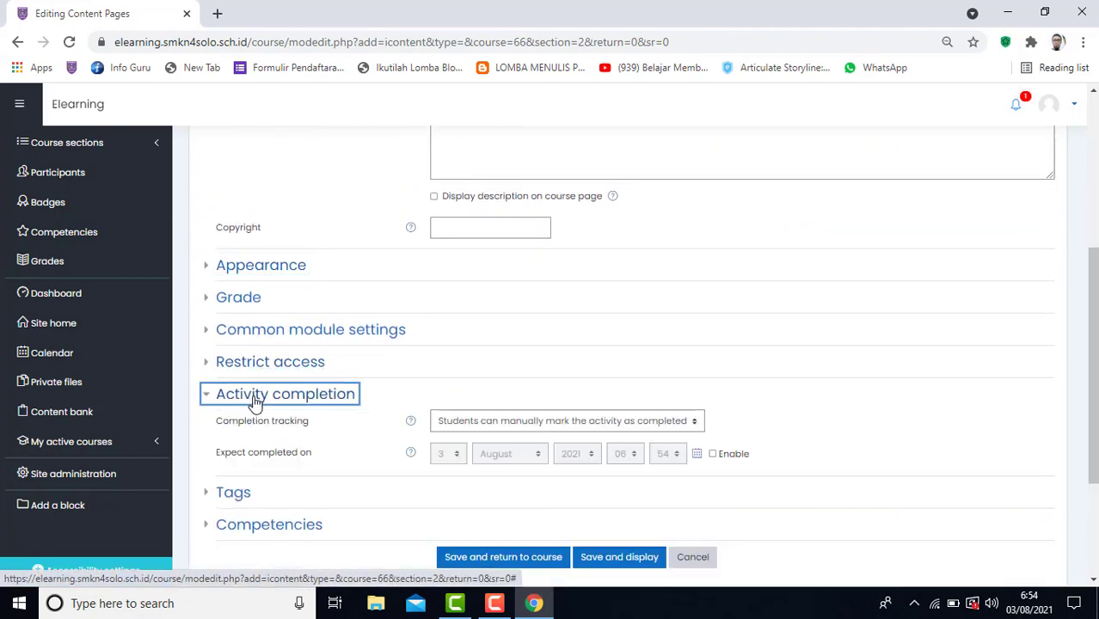
left_click(585, 430)
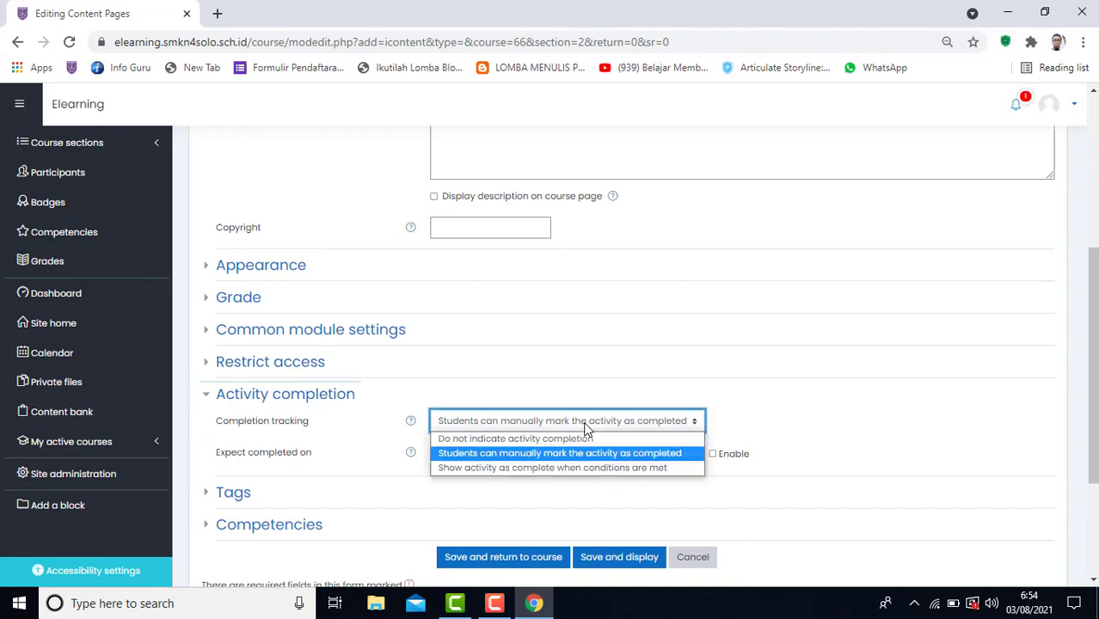
left_click(578, 470)
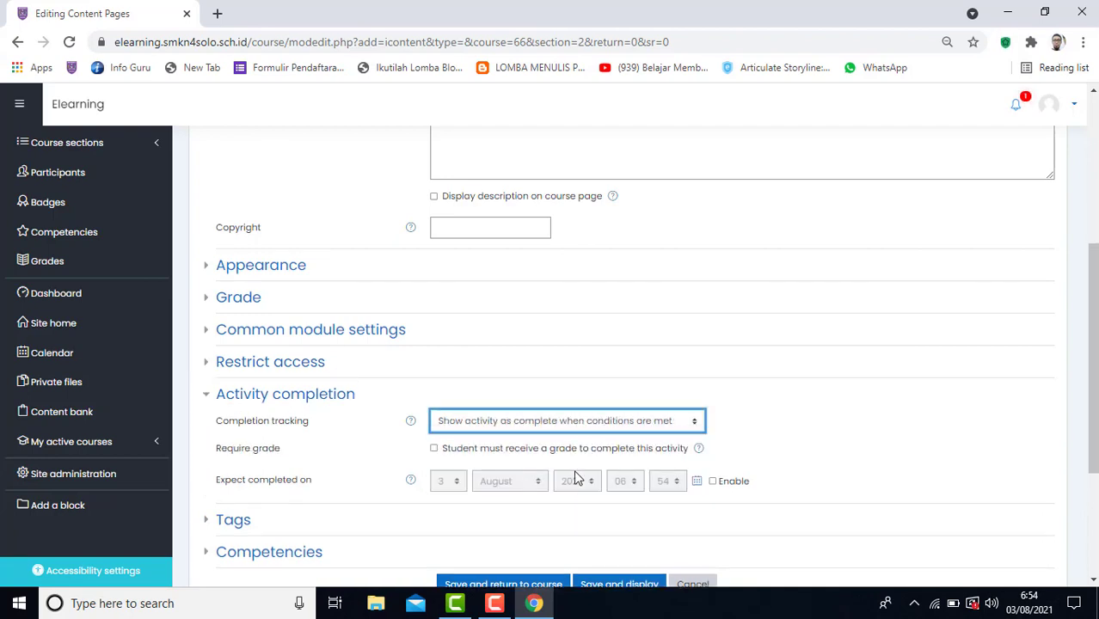
left_click(438, 449)
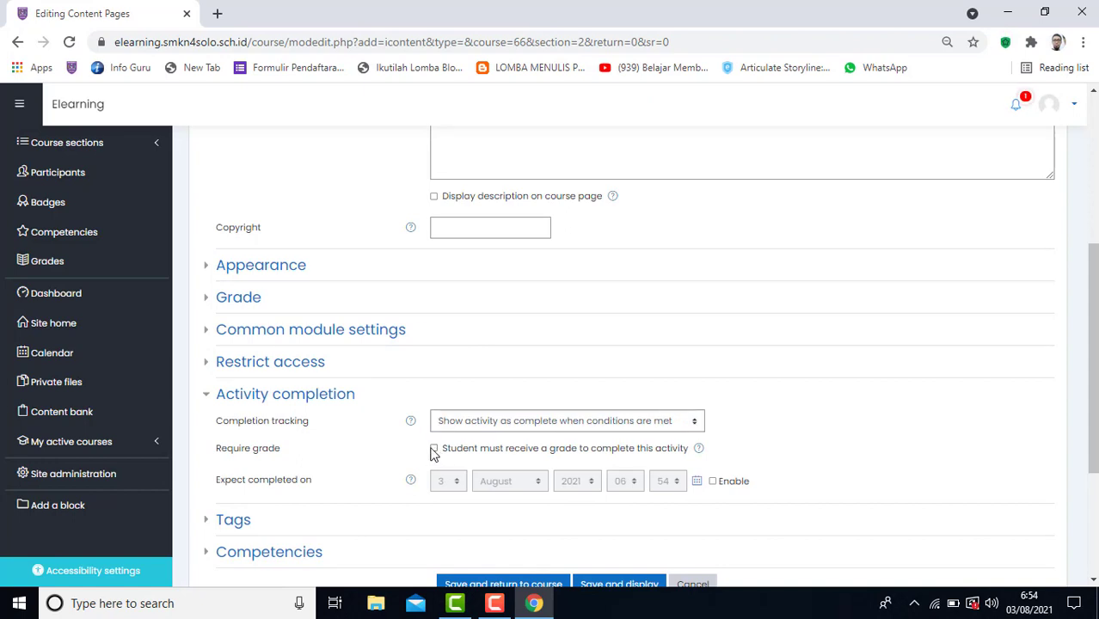
left_click(435, 449)
scroll(478, 426, "down", 2)
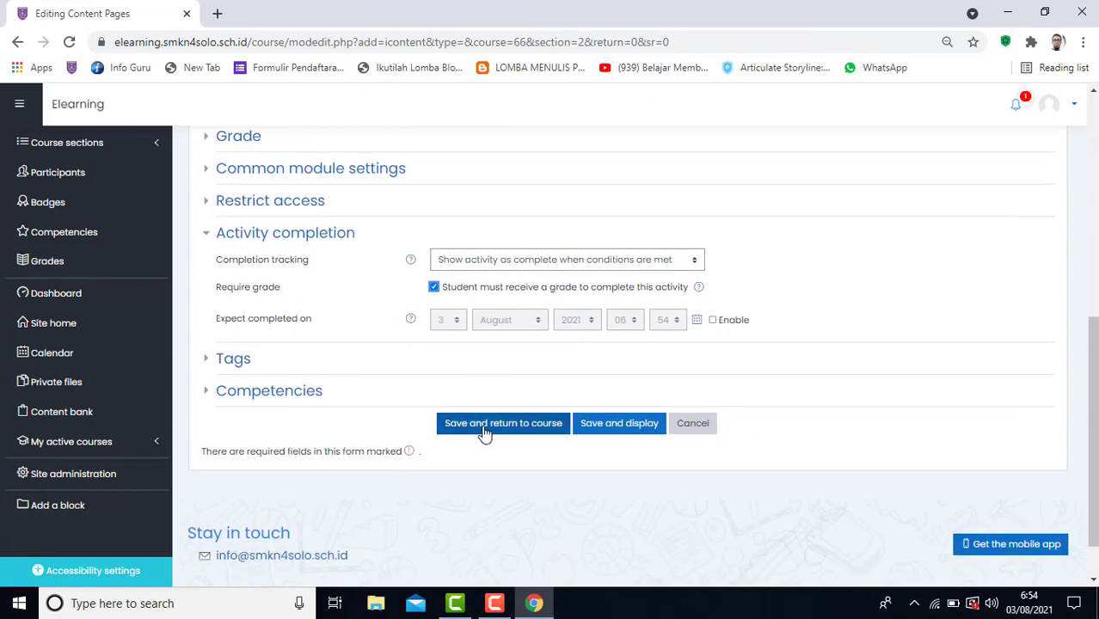
left_click(484, 433)
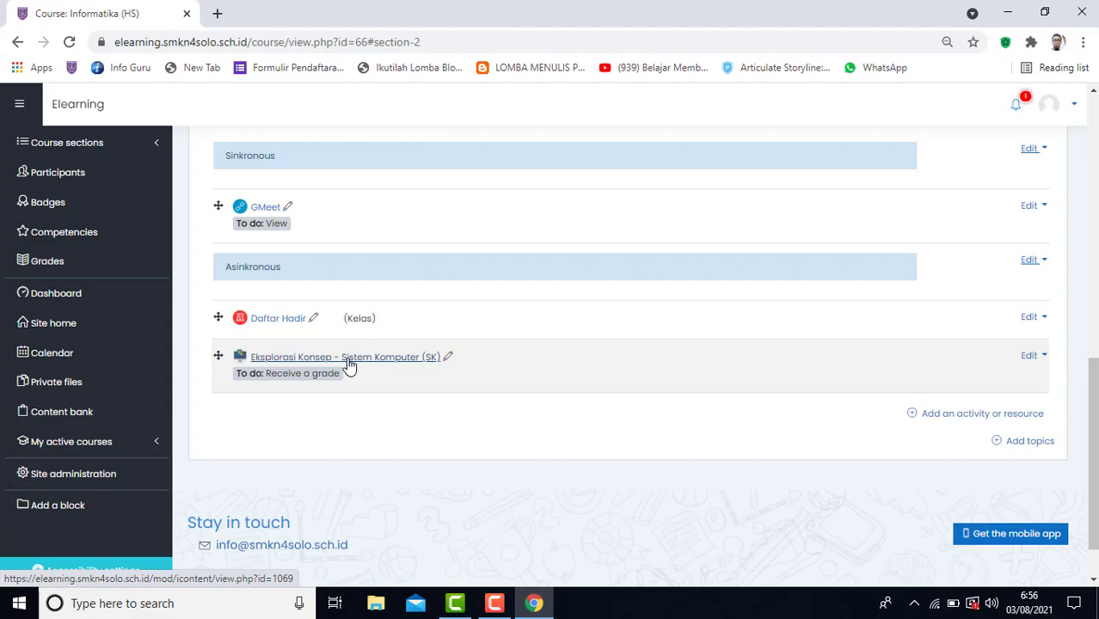
Open "Eksplorasi Konsep - Sistem Komputer (SK)" and title its new page "Pengertian Sistem Komputer".
left_click(394, 366)
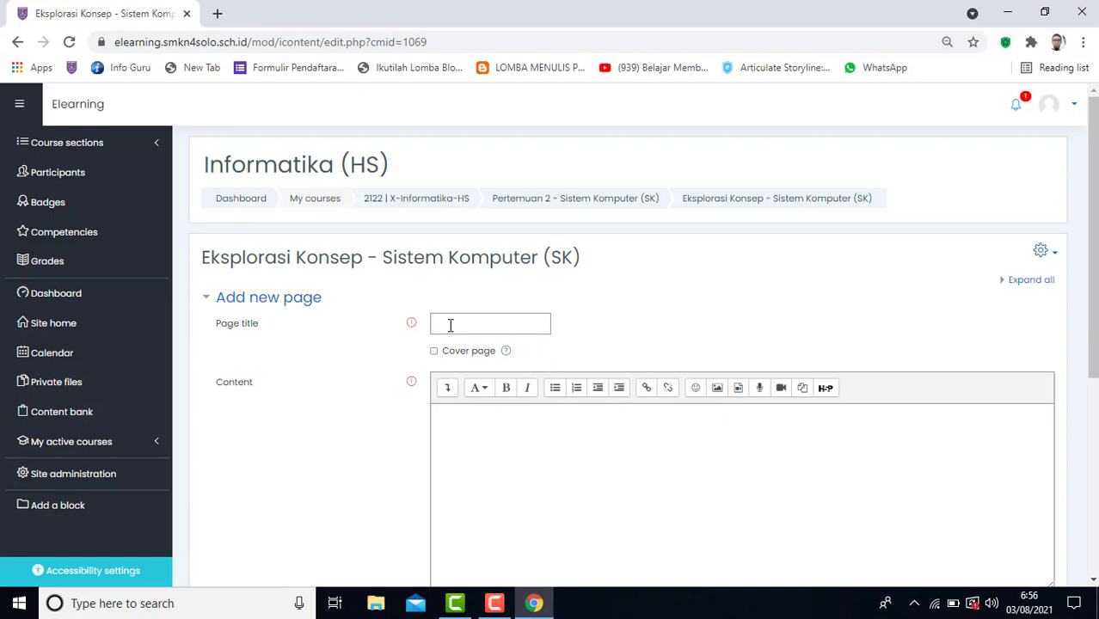
left_click(450, 325)
type("engert")
type("ian Sistem Komputer")
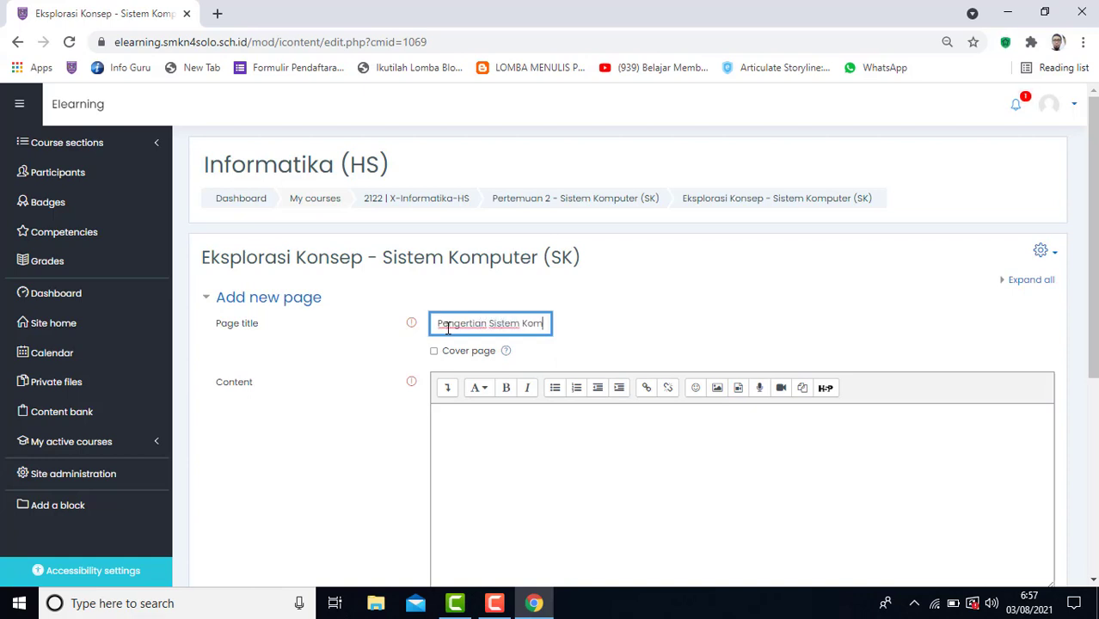
Enter the placeholder text "ghA DJ ADHgadhsad dD AD AD dAD DSDSAFDA FAS FASF AFA FAS ASF FASFASFAS" as the page content.
left_click(454, 425)
scroll(538, 260, "down", 2)
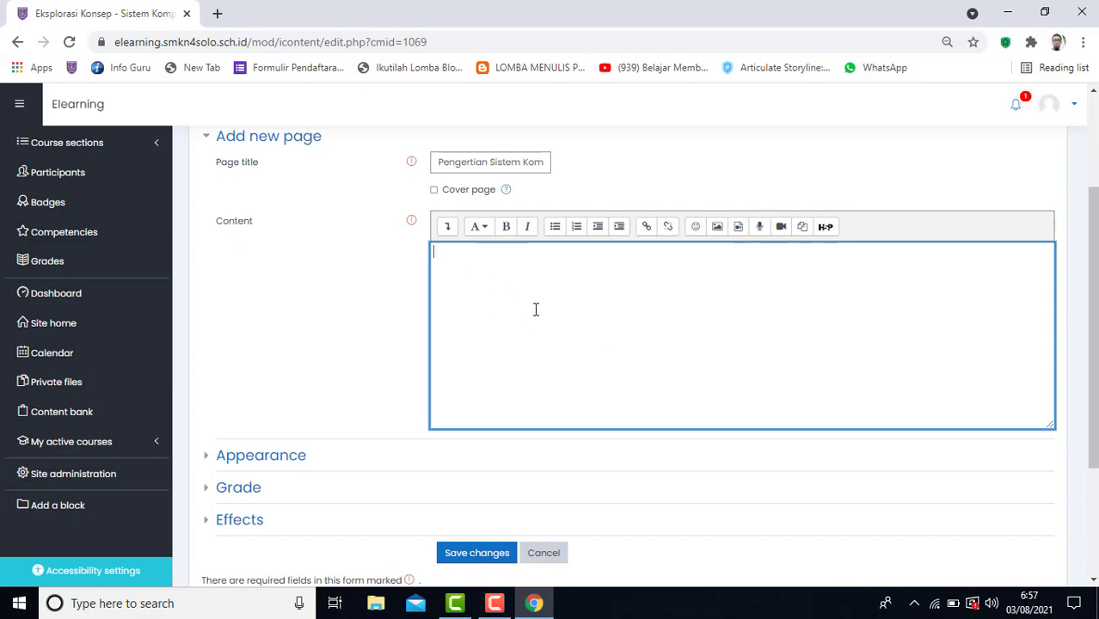
type("ghA DJ  ADHgadhsad")
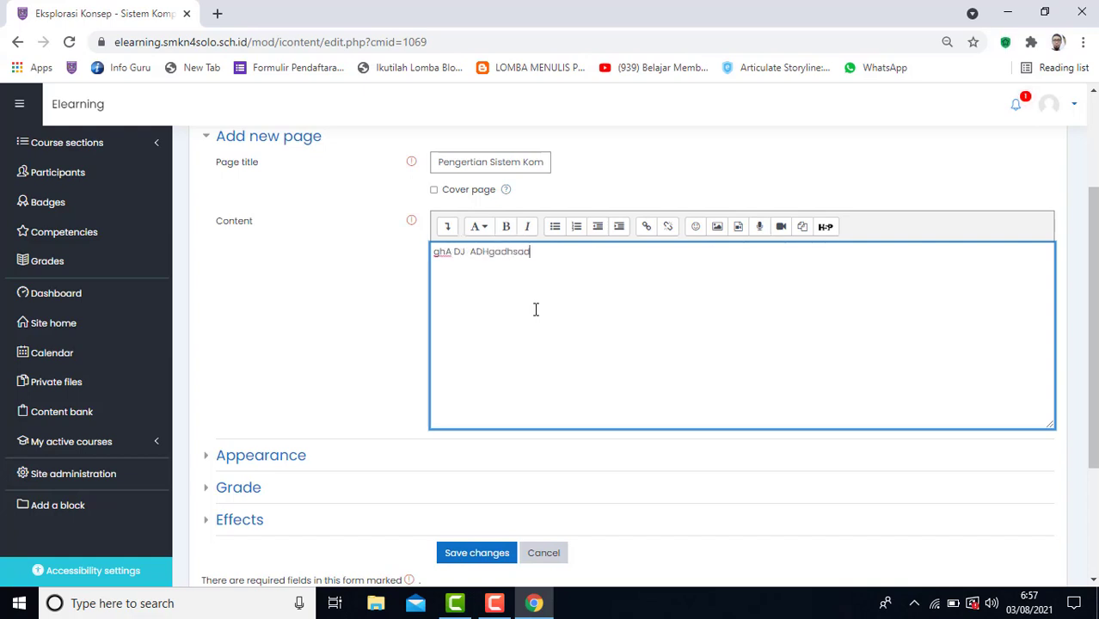
type(" dD AD AD dAD")
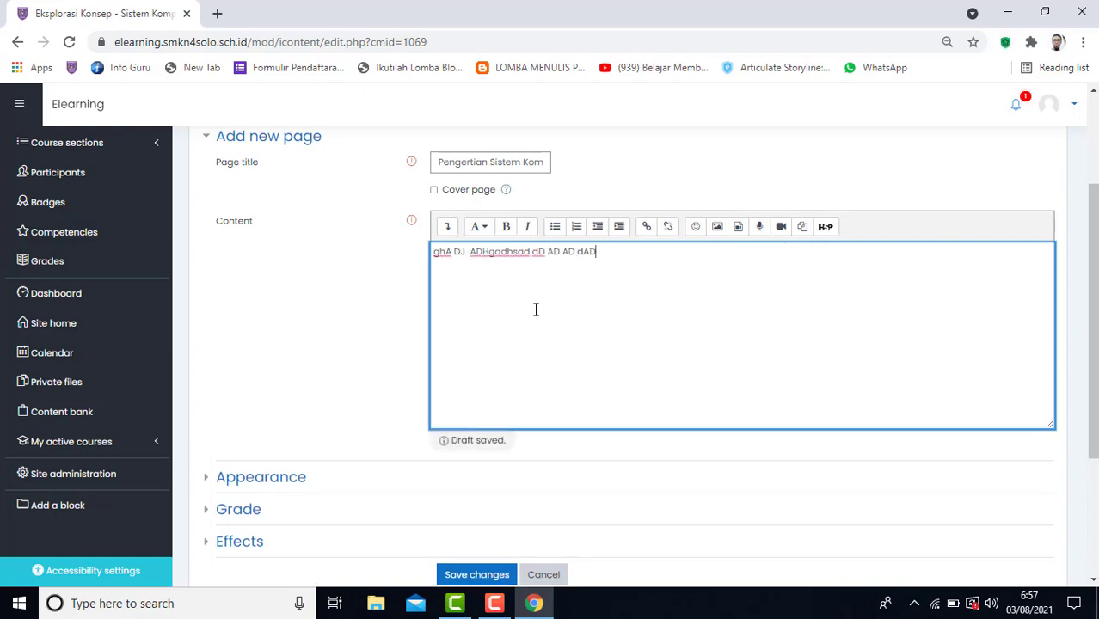
type(" DSDSAFDA FAS FASF AFA ")
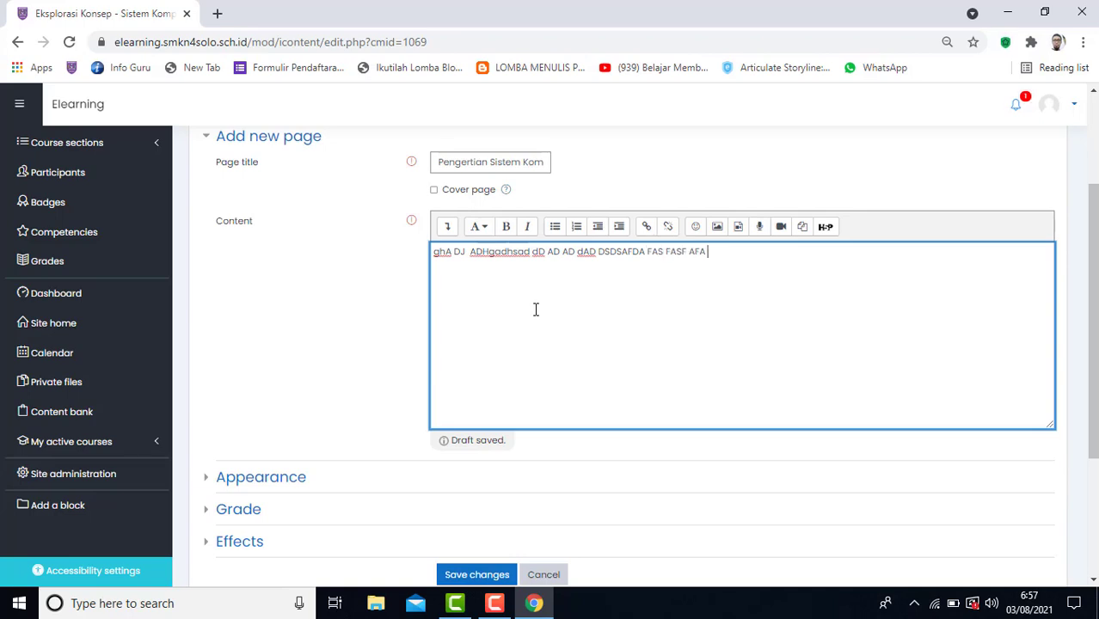
type("FAS ASF FASFASFAS")
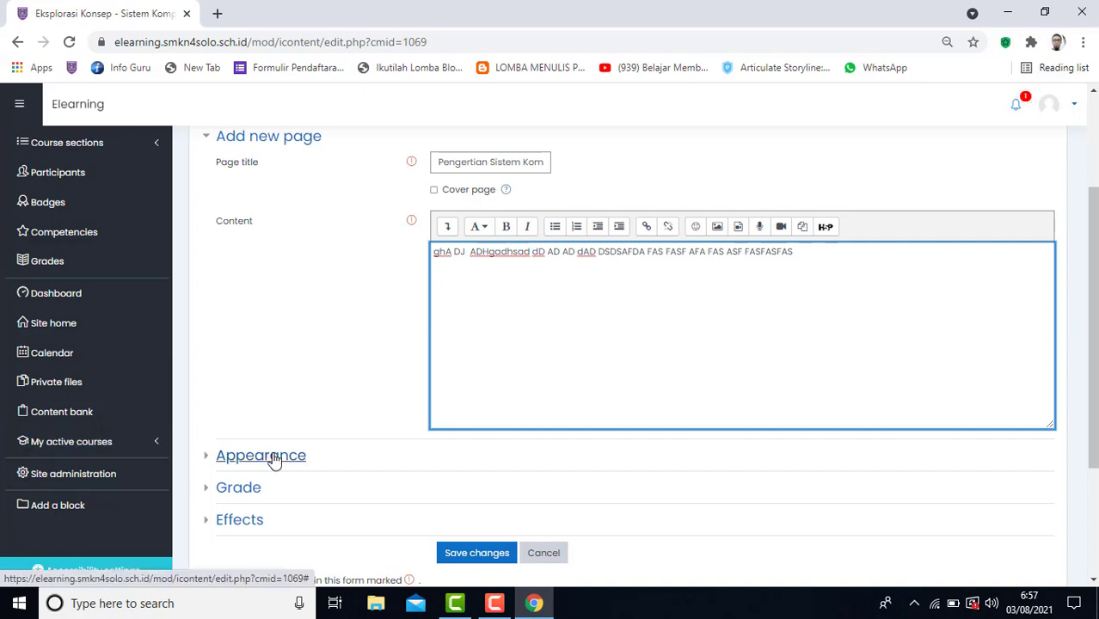
Enable "Expand questions area" and "Expand notes area" in the page's Appearance settings and review the form.
scroll(274, 462, "down", 2)
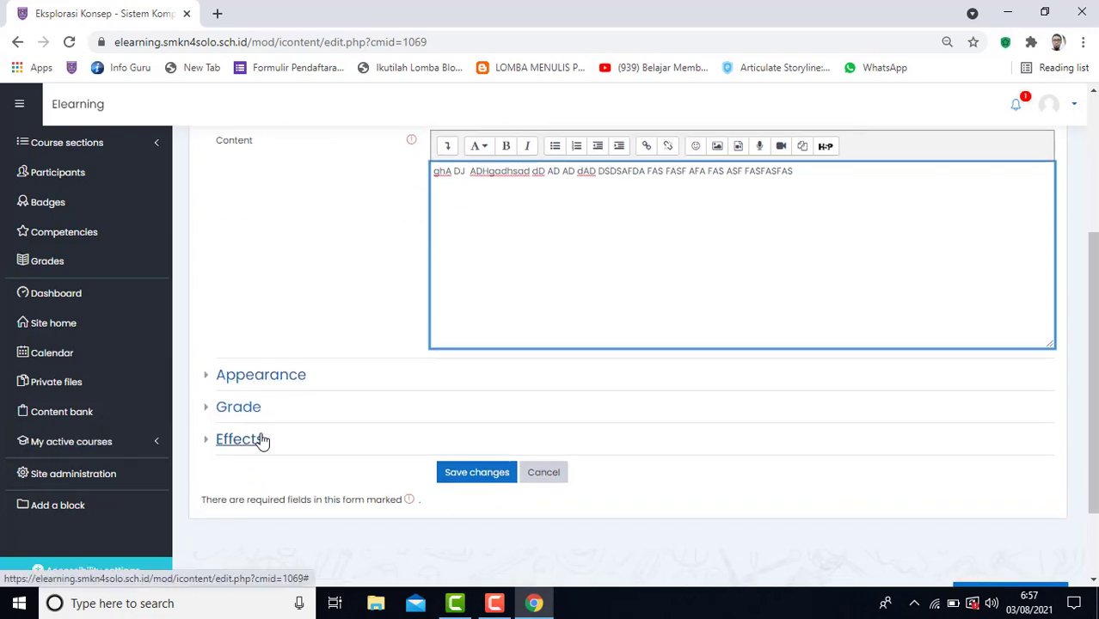
scroll(262, 384, "up", 2)
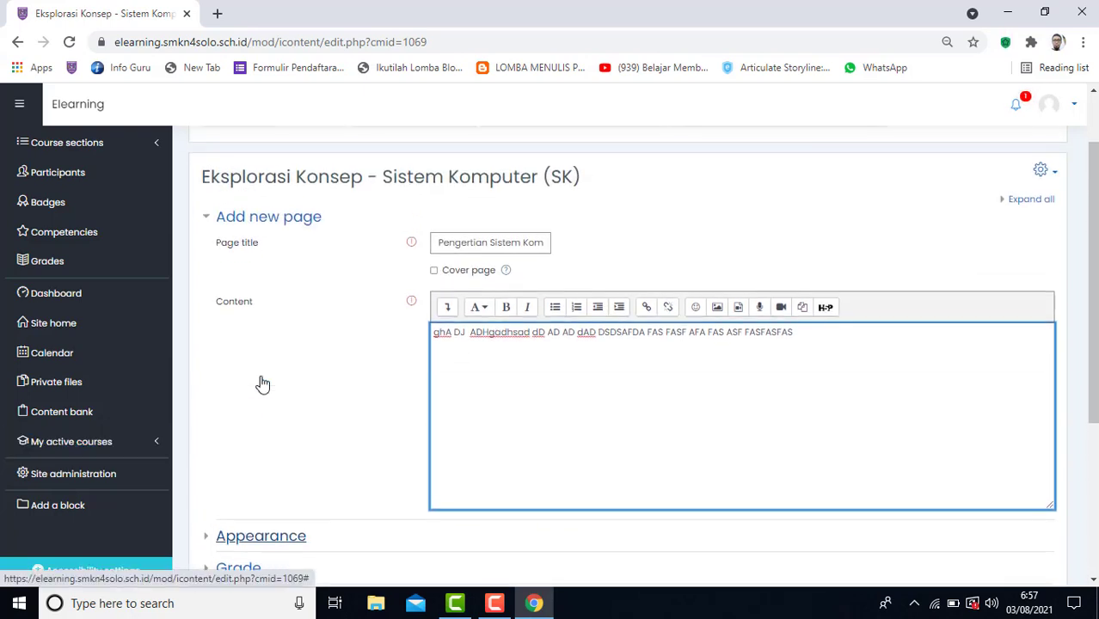
scroll(262, 383, "down", 3)
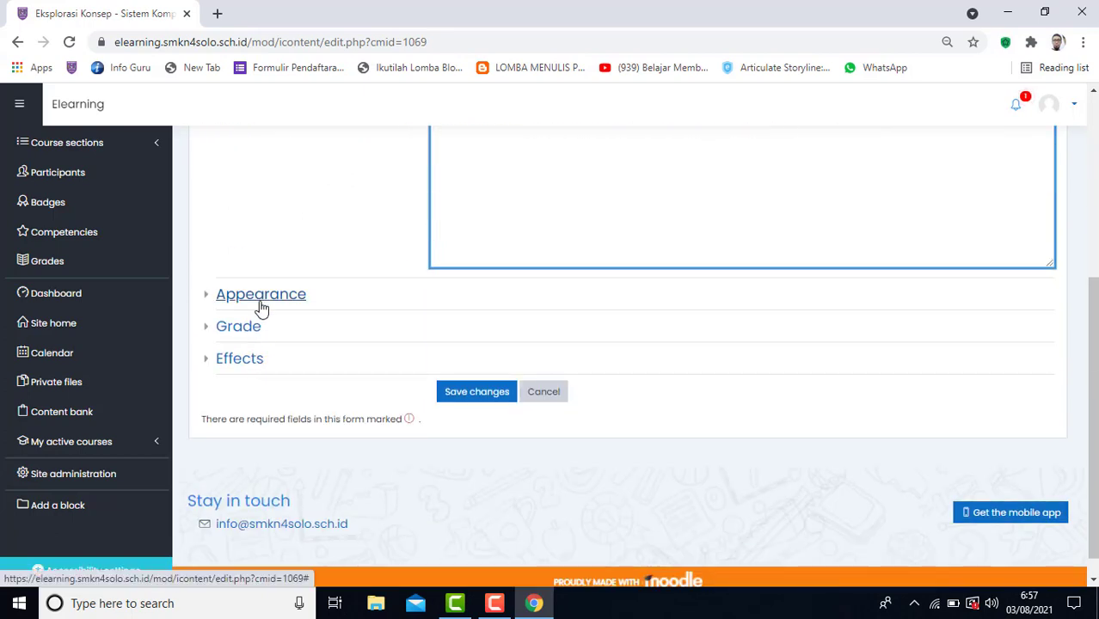
left_click(261, 303)
scroll(262, 308, "down", 3)
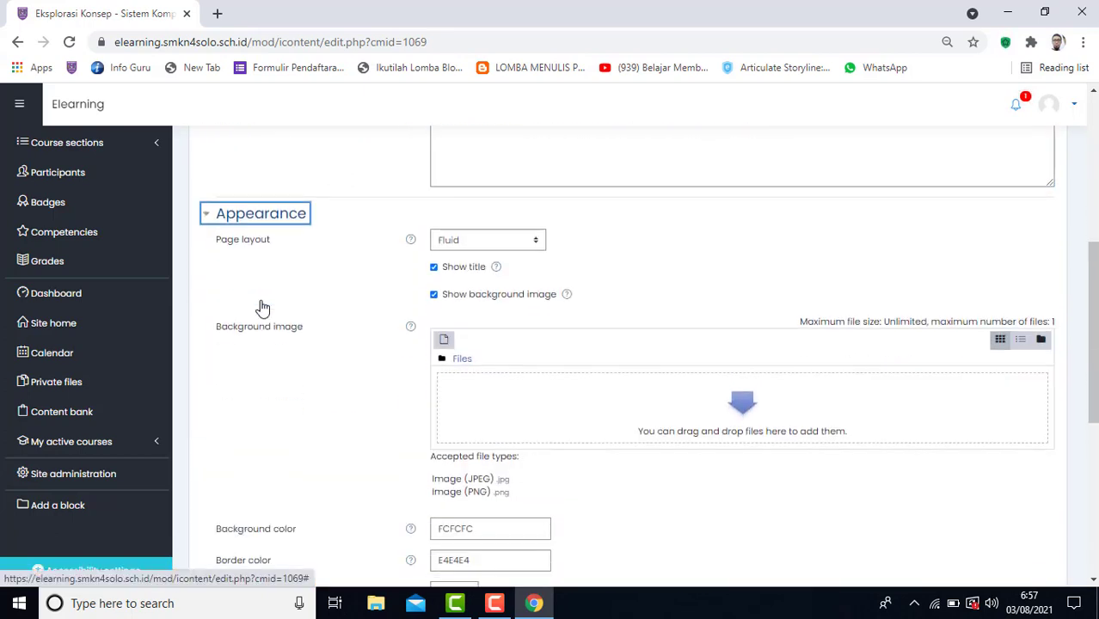
scroll(263, 306, "up", 2)
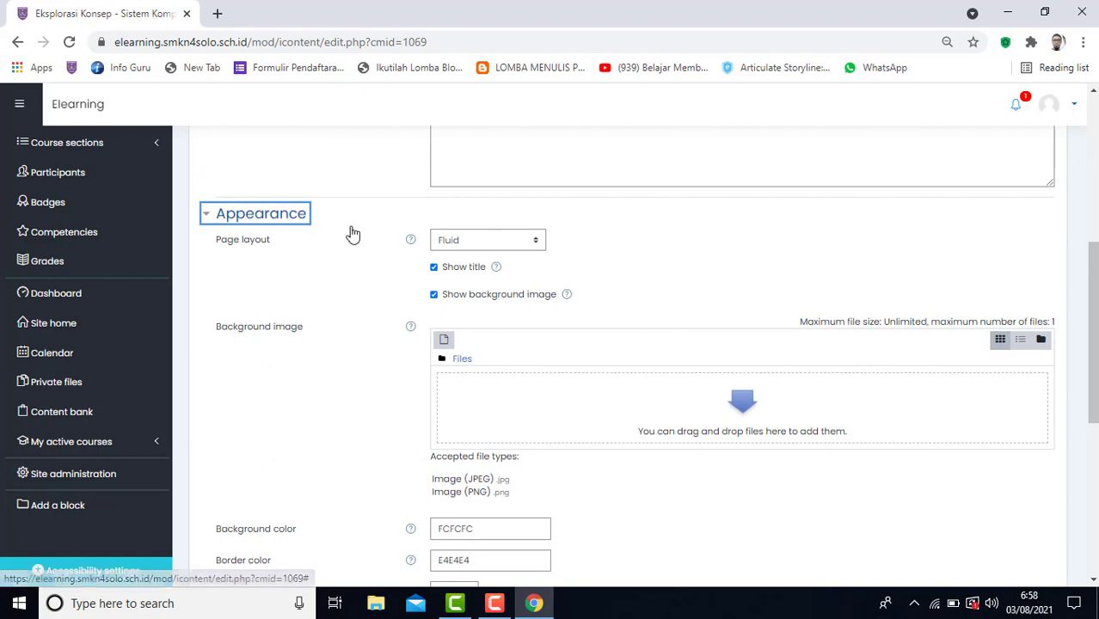
scroll(332, 269, "down", 4)
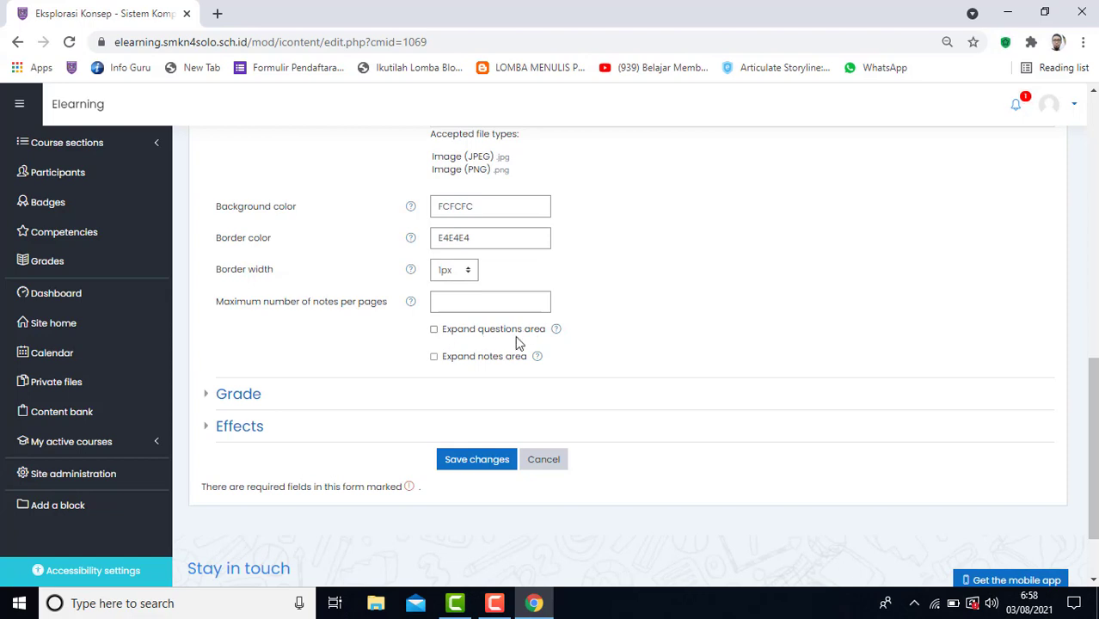
left_click(434, 330)
left_click(435, 358)
scroll(389, 330, "up", 2)
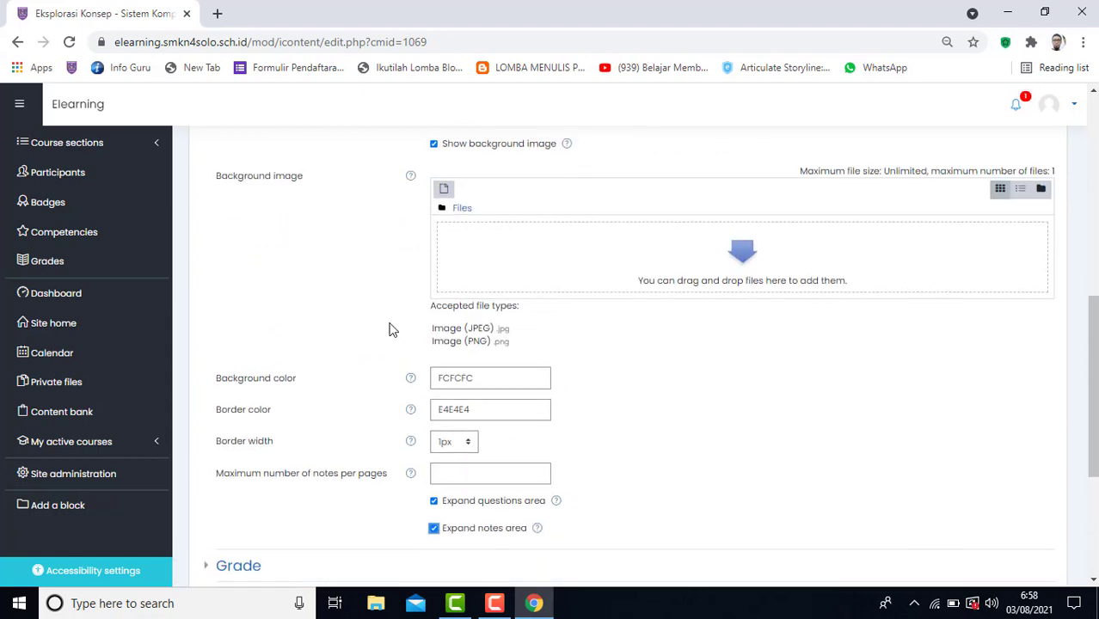
scroll(389, 329, "up", 5)
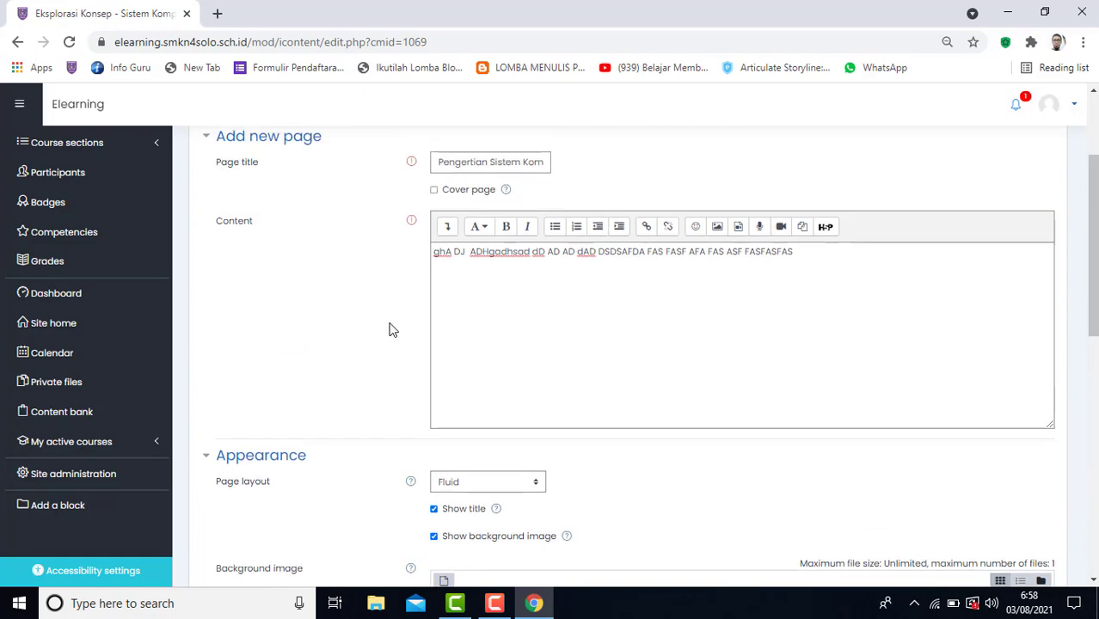
scroll(389, 329, "down", 7)
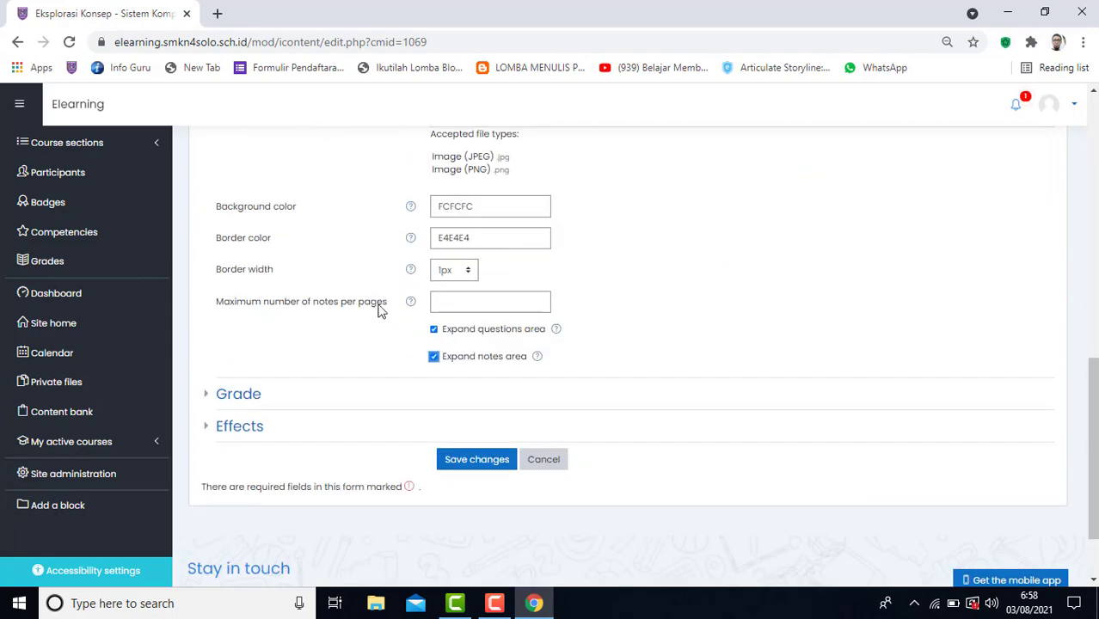
Save the new "Pengertian Sistem Komputer" page and look over its content and notes area.
left_click(463, 469)
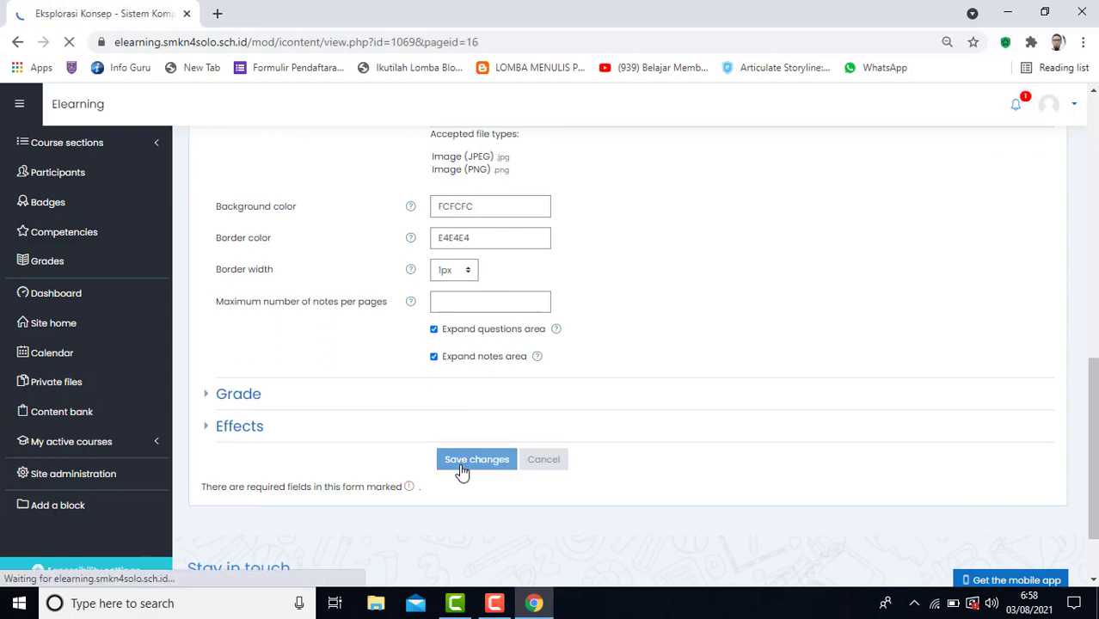
scroll(445, 427, "down", 2)
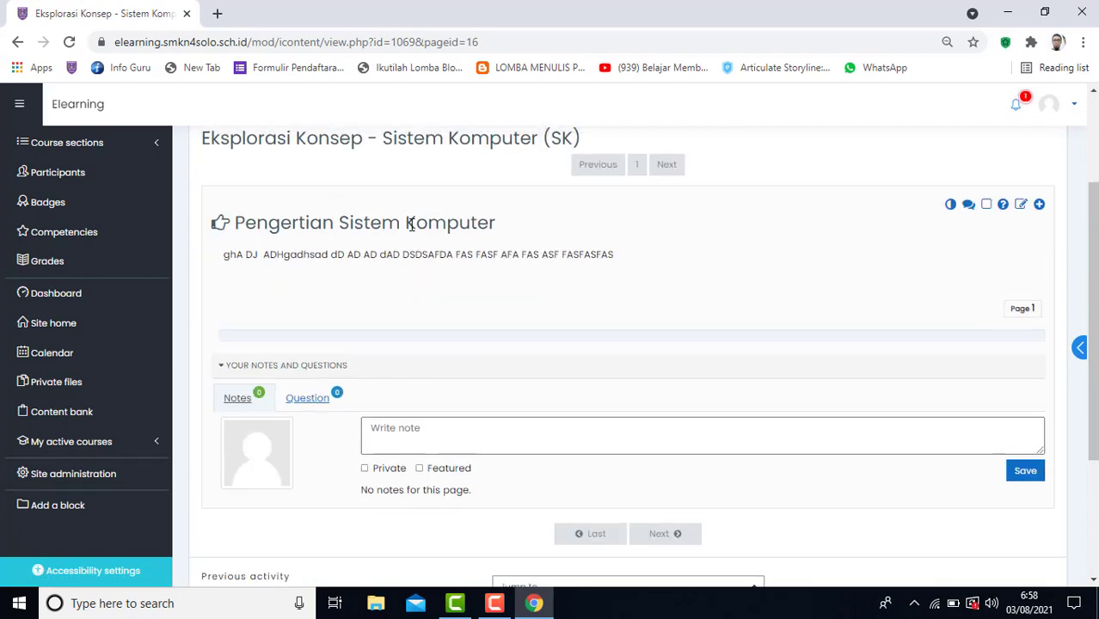
scroll(412, 224, "up", 1)
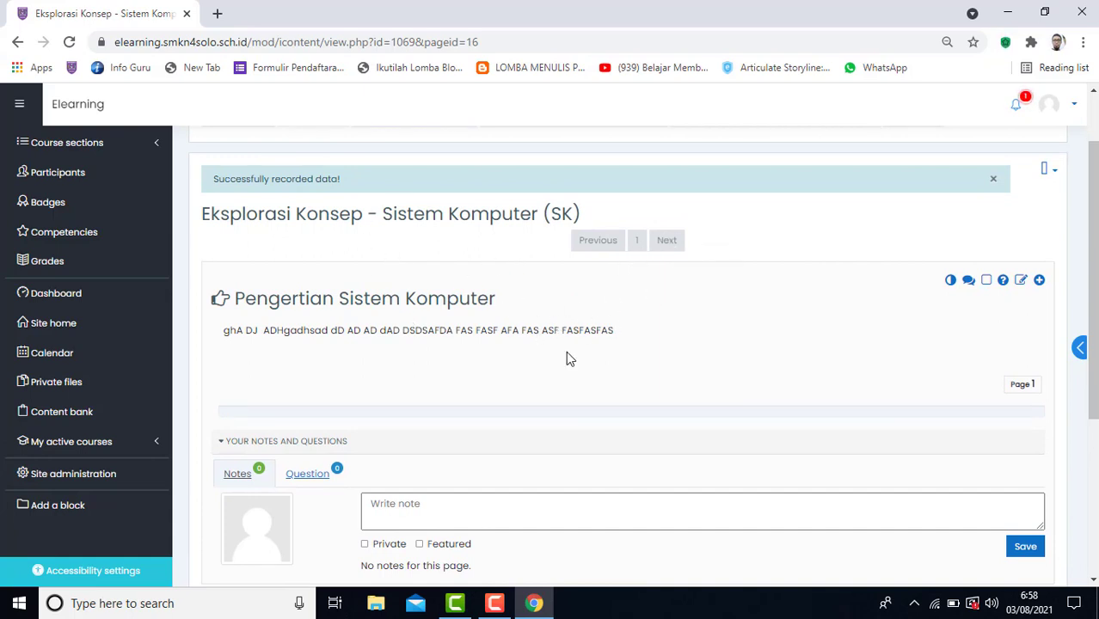
scroll(566, 351, "down", 1)
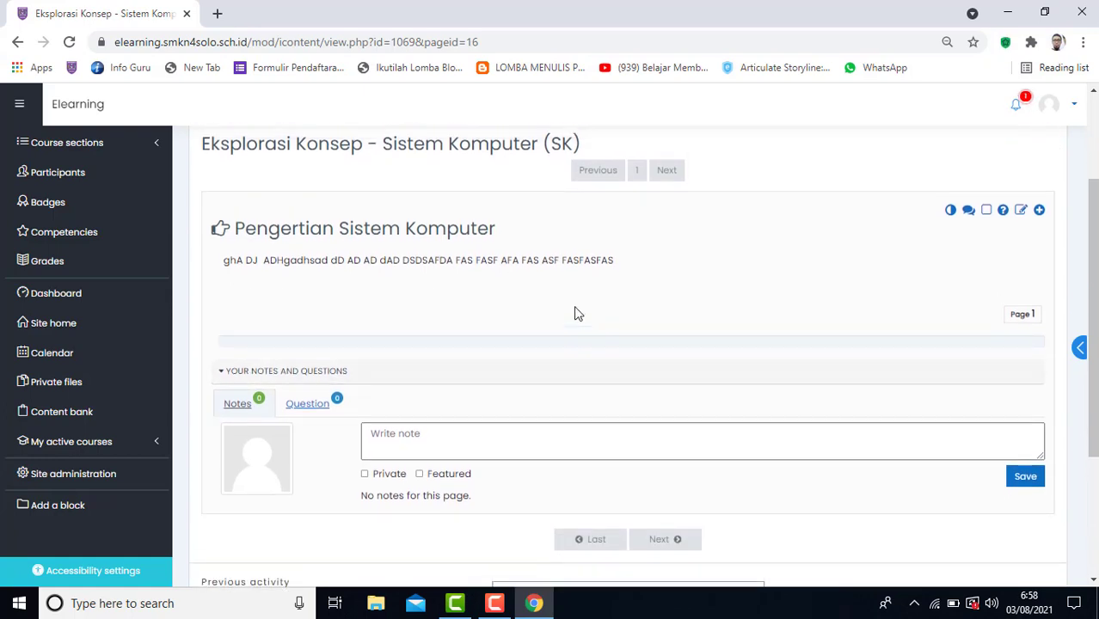
scroll(577, 314, "up", 1)
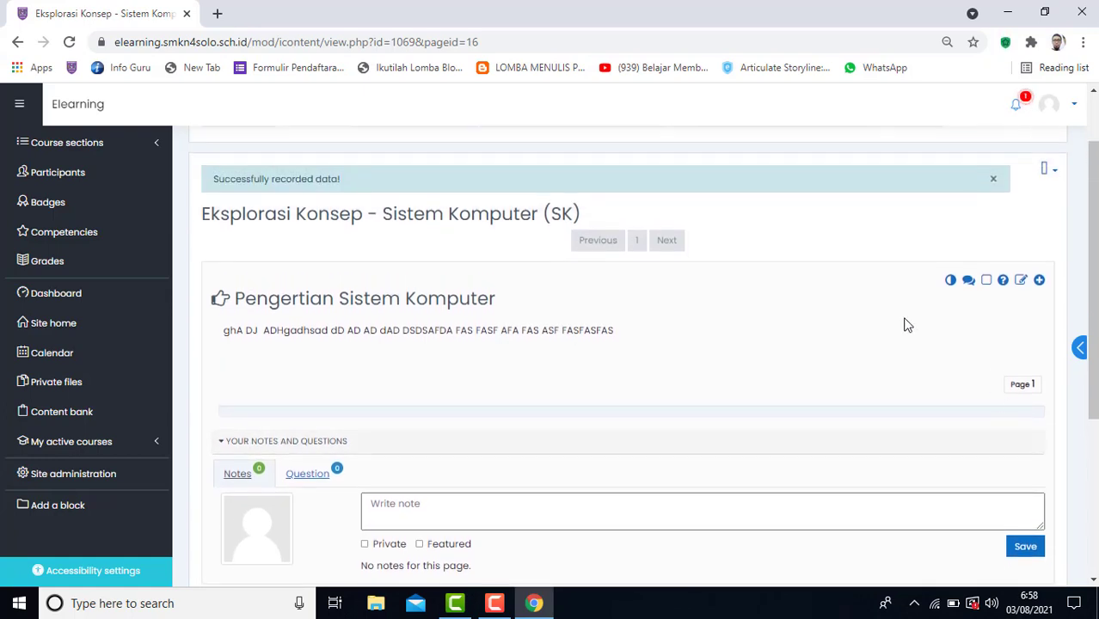
Start another content page after "Pengertian Sistem Komputer" and title it "Komponen Sistem Komputer".
left_click(1083, 353)
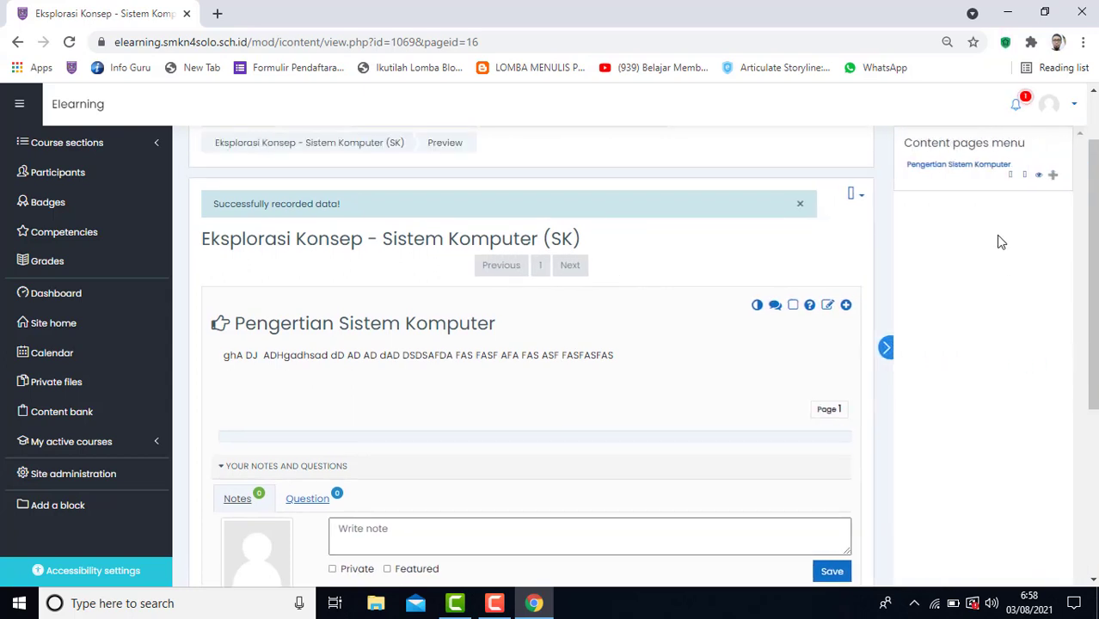
left_click(1055, 176)
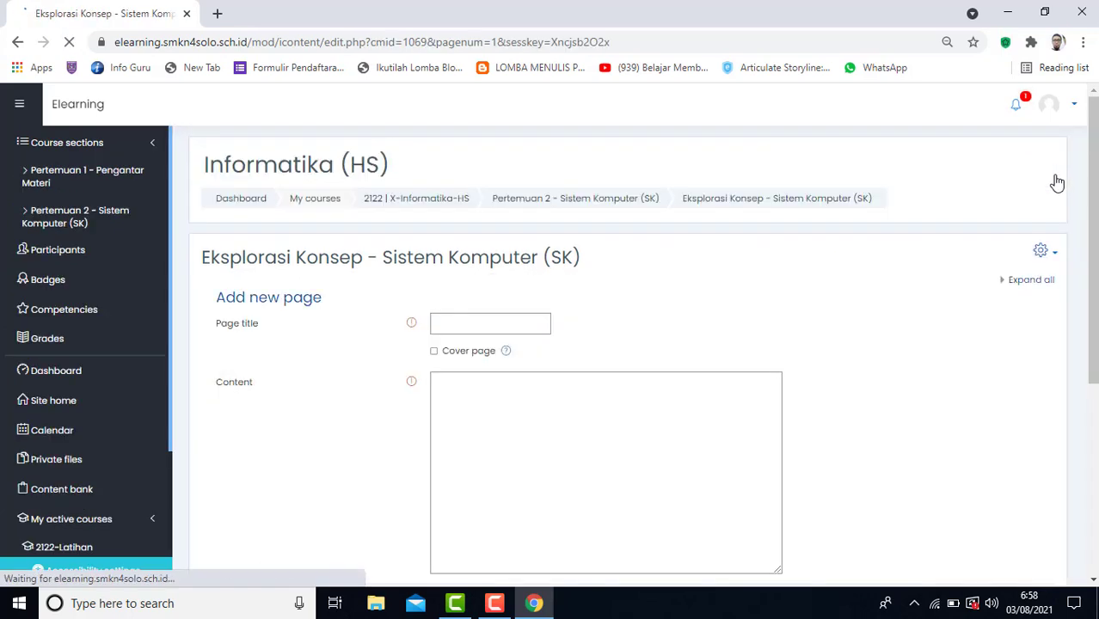
left_click(466, 325)
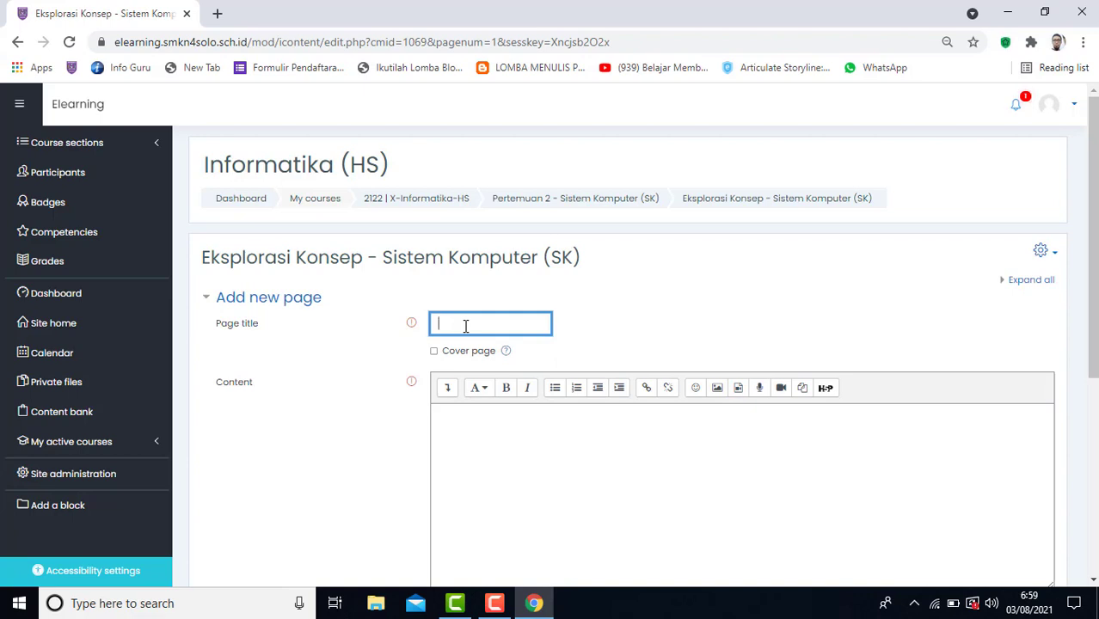
type("kompo")
key("BackSpace")
key("BackSpace")
key("BackSpace")
key("BackSpace")
key("BackSpace")
type("Komponen Sistem Komputer")
Enter "Isi materi Komponen Sistem Komputer" as the new page's content, reusing the page title text.
key("ctrl+shift+Left")
key("ctrl+shift+Left")
key("ctrl+shift+Left")
key("ctrl+c")
left_click(469, 426)
type("m")
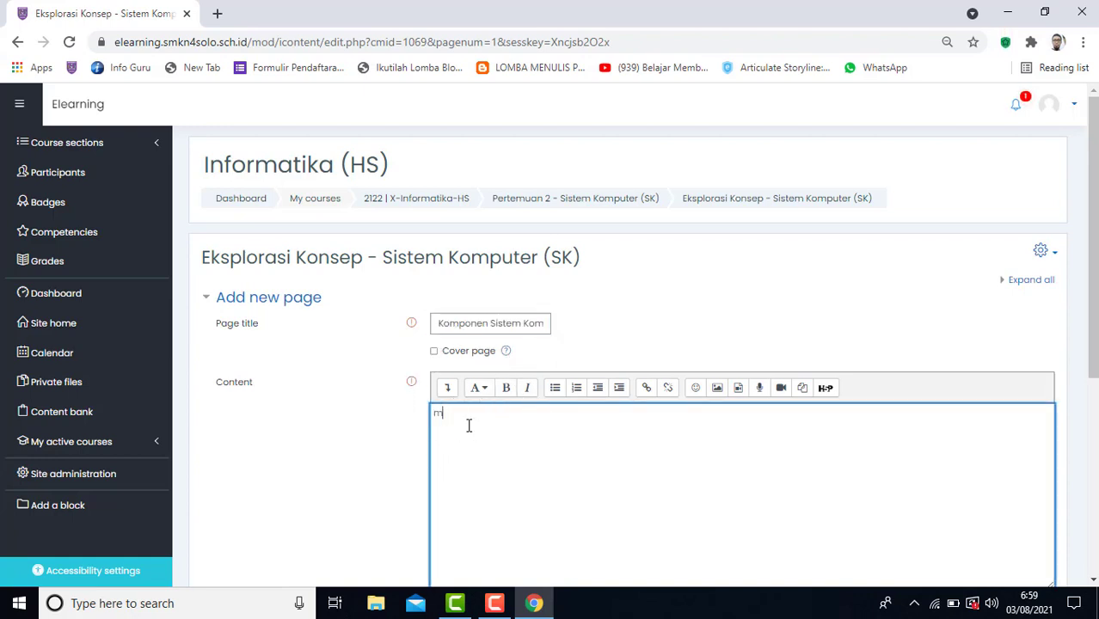
type("ta")
key("BackSpace")
key("BackSpace")
type("materi")
key("ctrl+v")
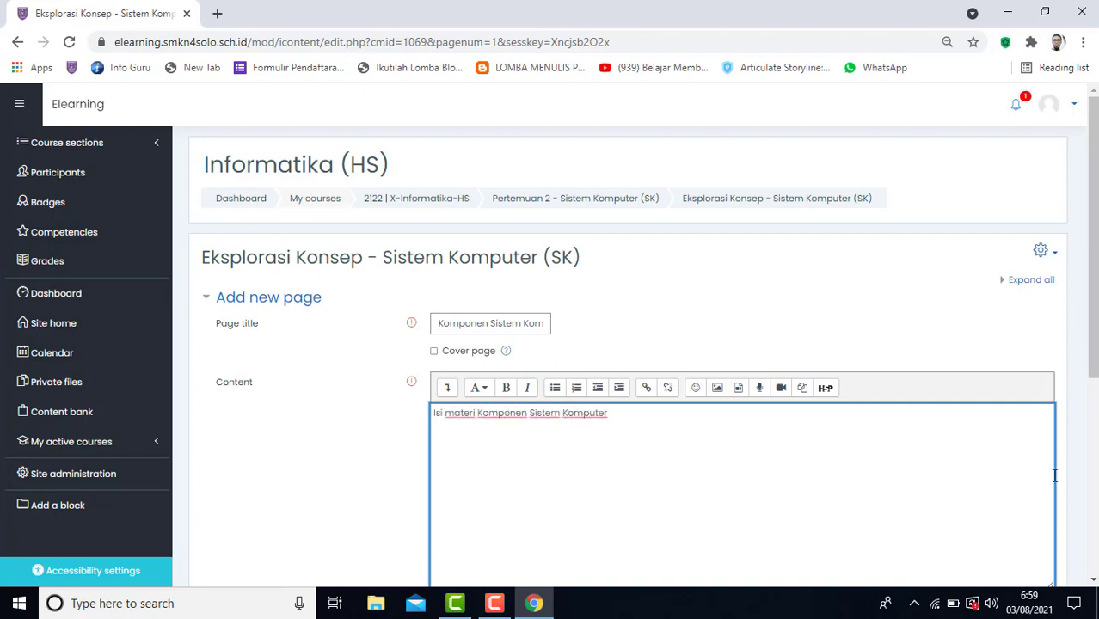
Enable "Expand questions area" and "Expand notes area" in the page's Appearance settings and save the page.
scroll(548, 412, "down", 1)
scroll(548, 412, "down", 4)
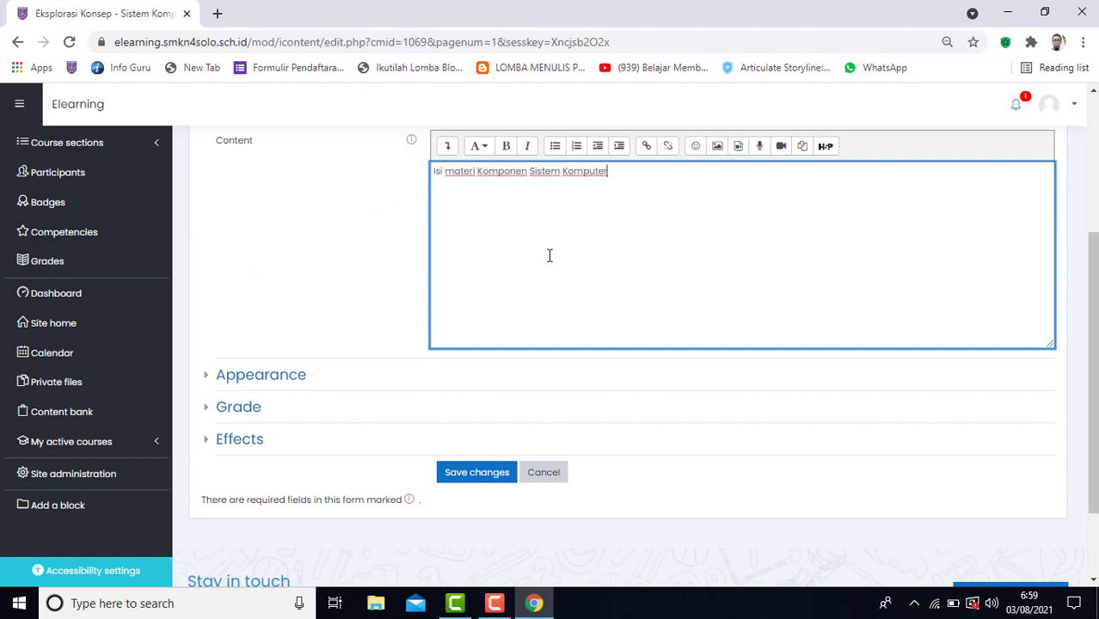
left_click(241, 379)
scroll(456, 405, "down", 6)
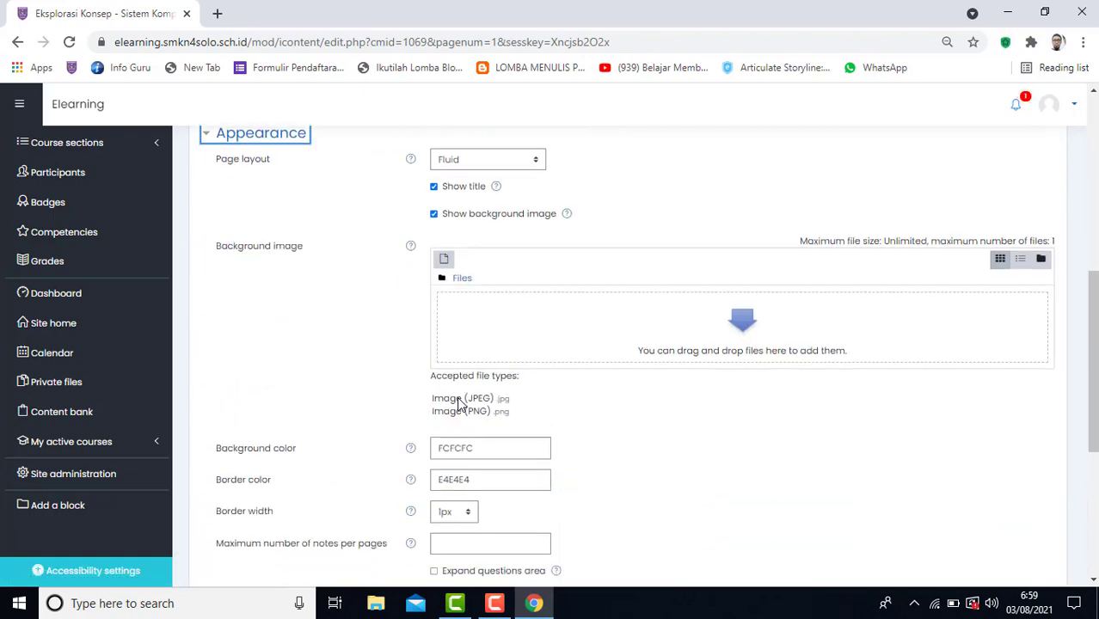
scroll(447, 458, "down", 3)
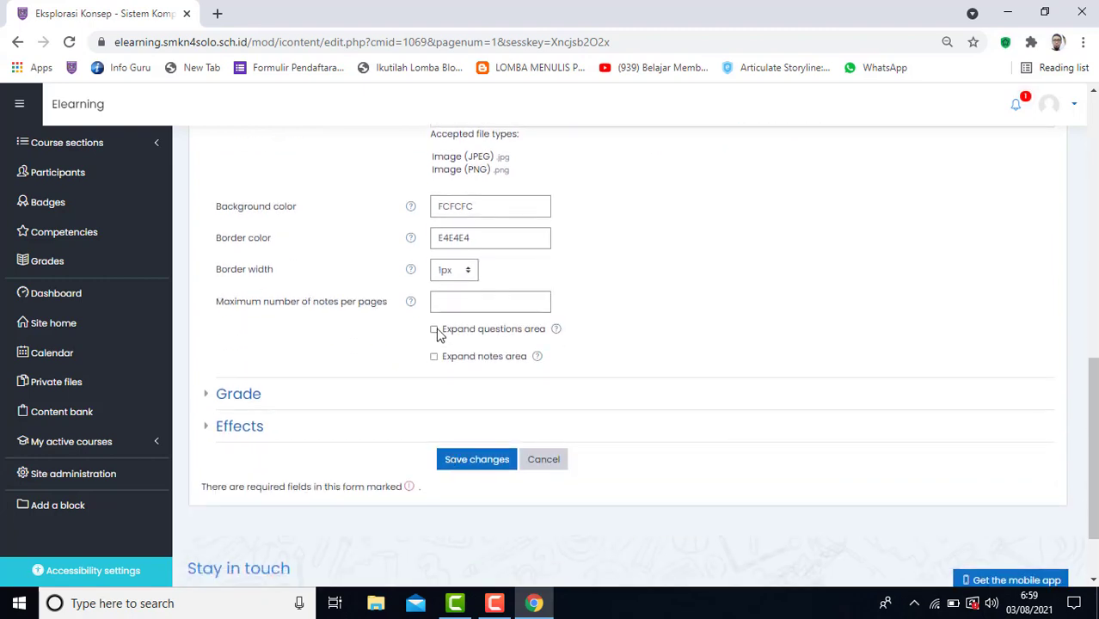
left_click(436, 331)
left_click(434, 358)
left_click(474, 462)
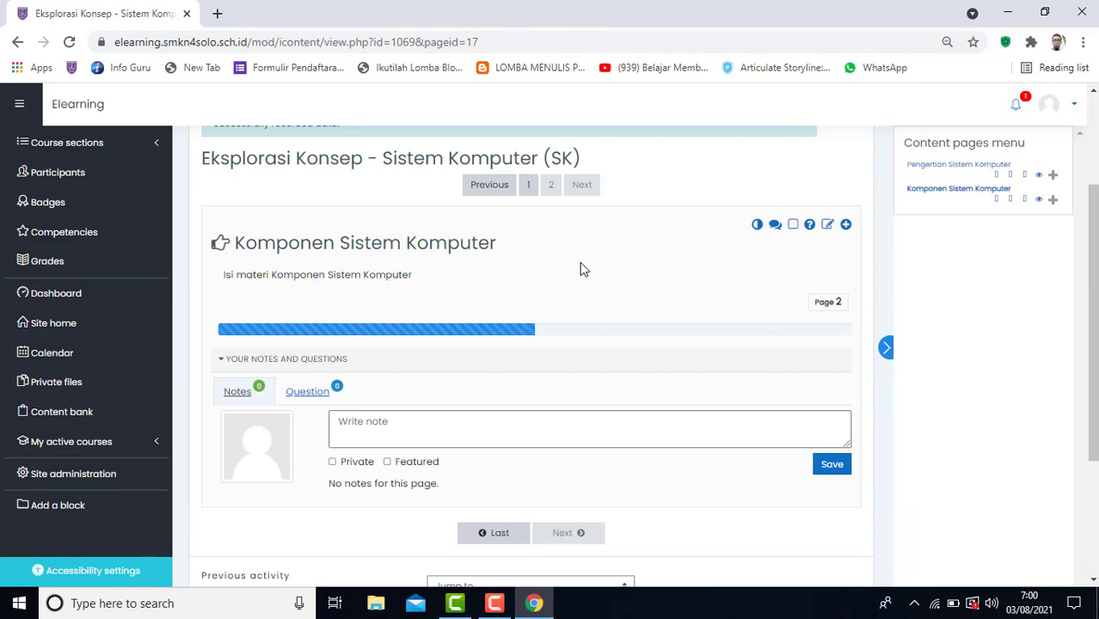
Open the "Pengertian Sistem Komputer" page for editing, review its form and save it.
scroll(580, 269, "up", 2)
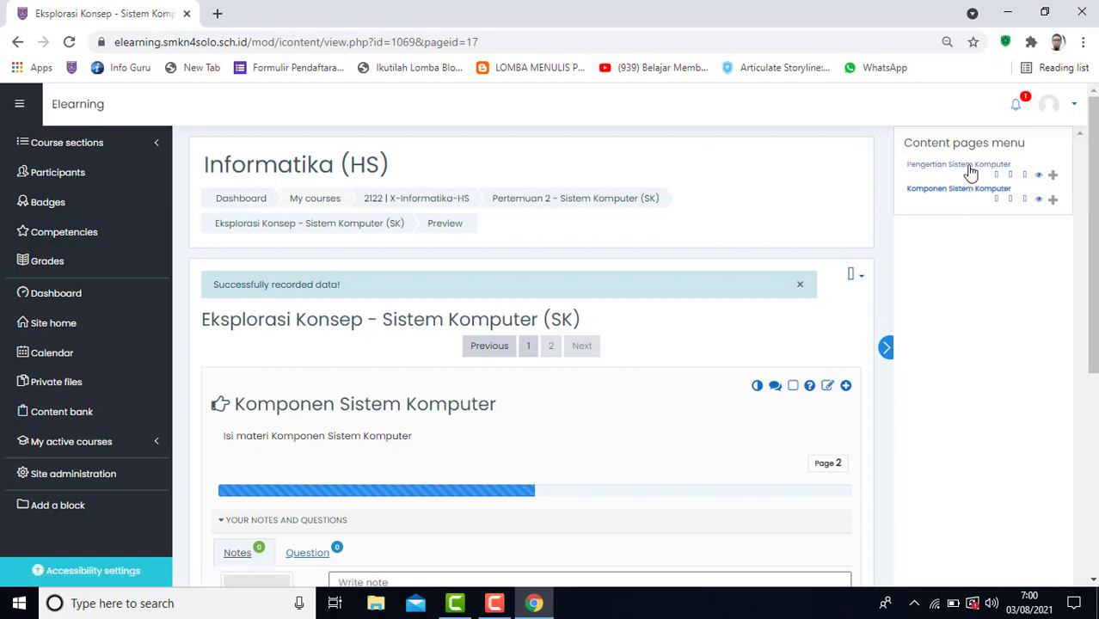
left_click(1012, 179)
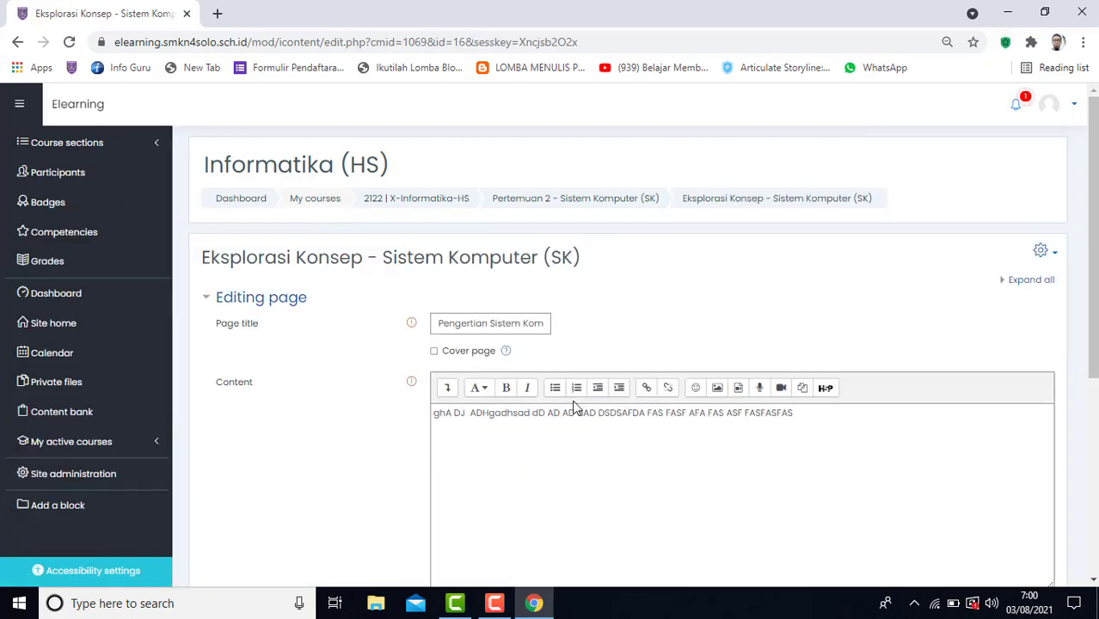
scroll(606, 416, "down", 4)
scroll(536, 236, "up", 3)
scroll(619, 406, "down", 3)
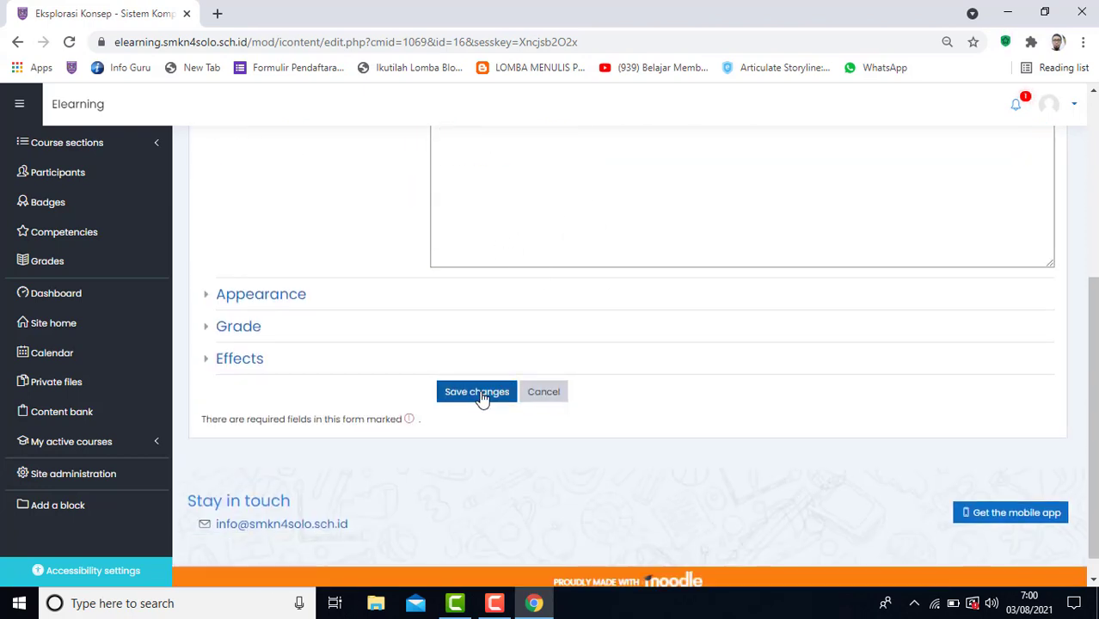
left_click(480, 394)
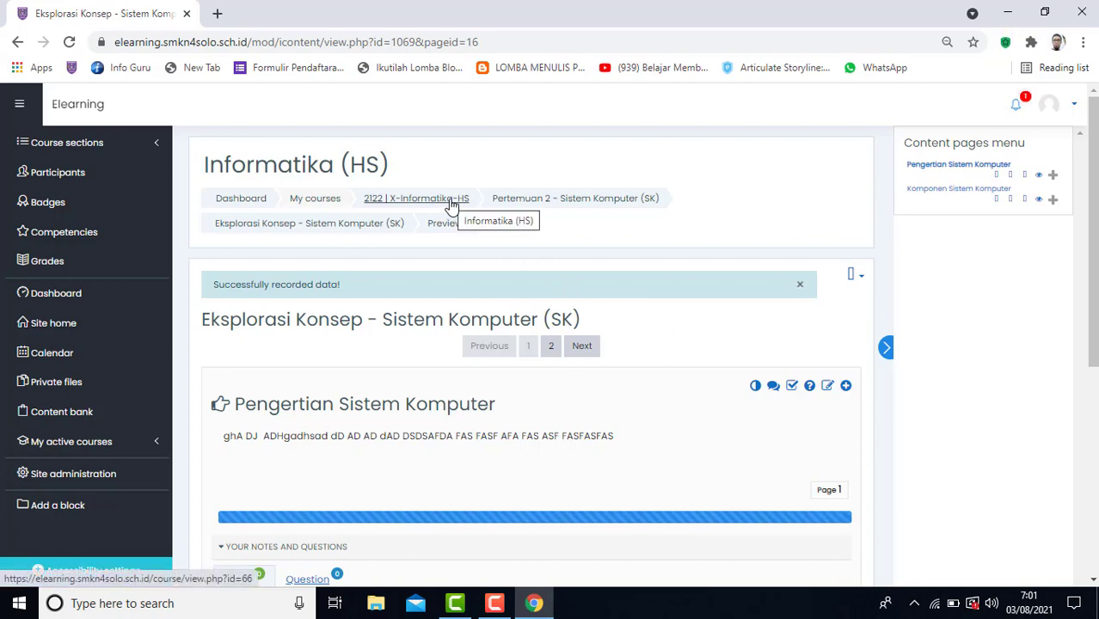
Return to the section Pertemuan 2 - Sistem Komputer (SK) and look over the activity and resource types that can be added.
left_click(543, 197)
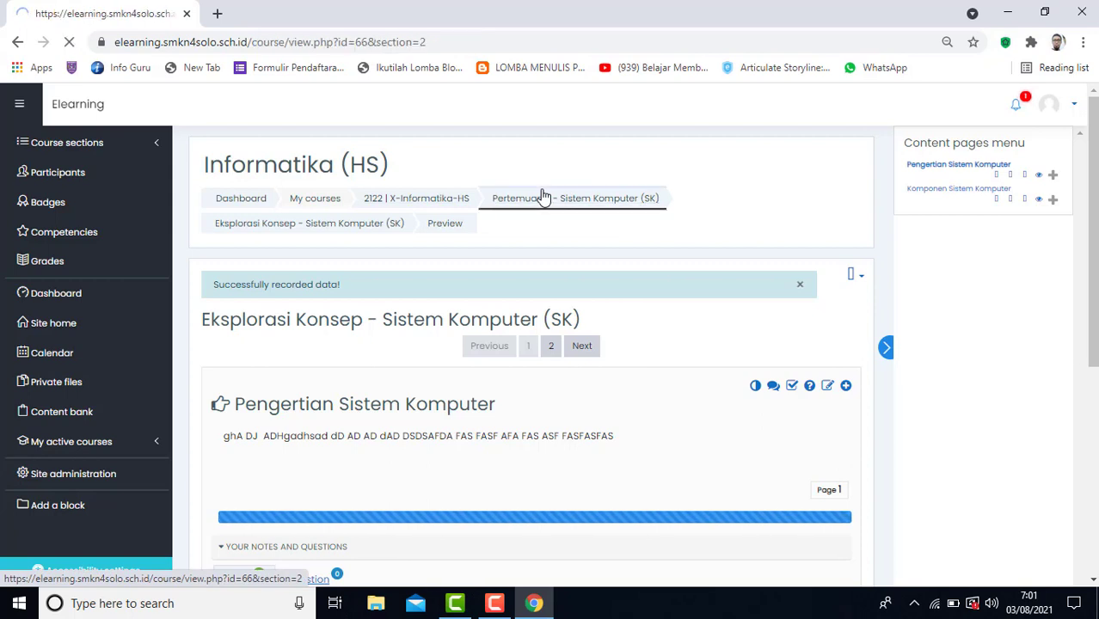
scroll(621, 356, "down", 3)
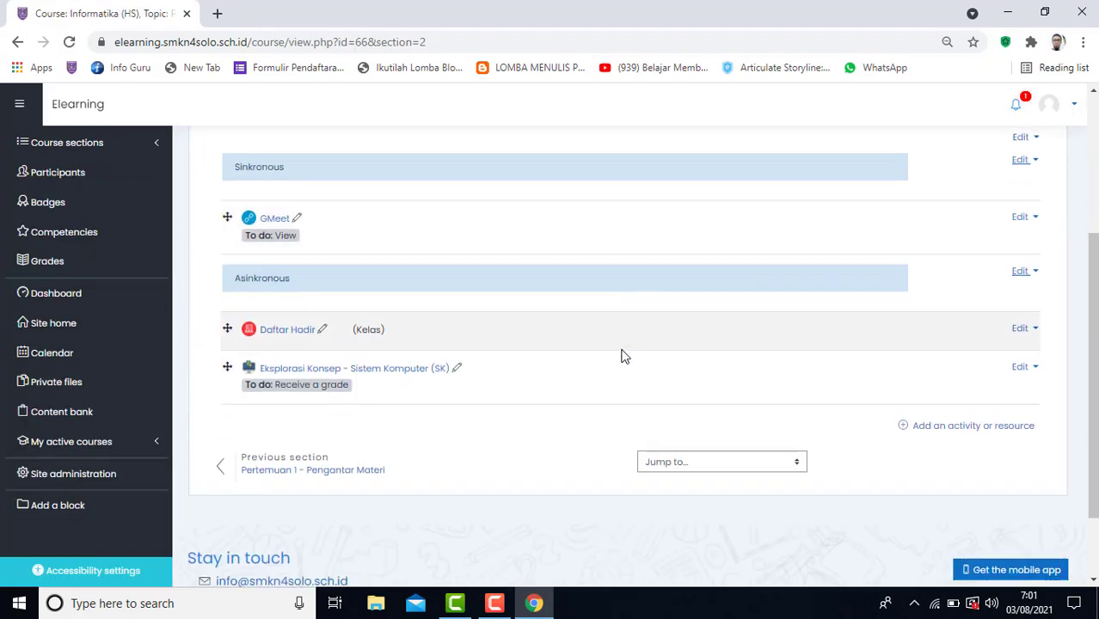
left_click(987, 430)
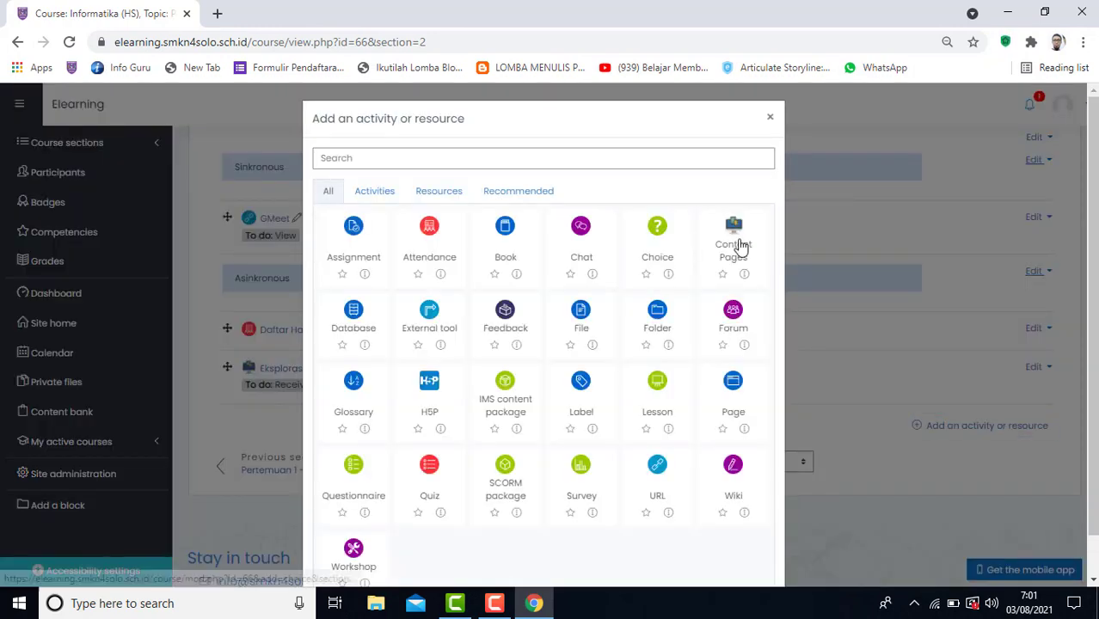
left_click(770, 120)
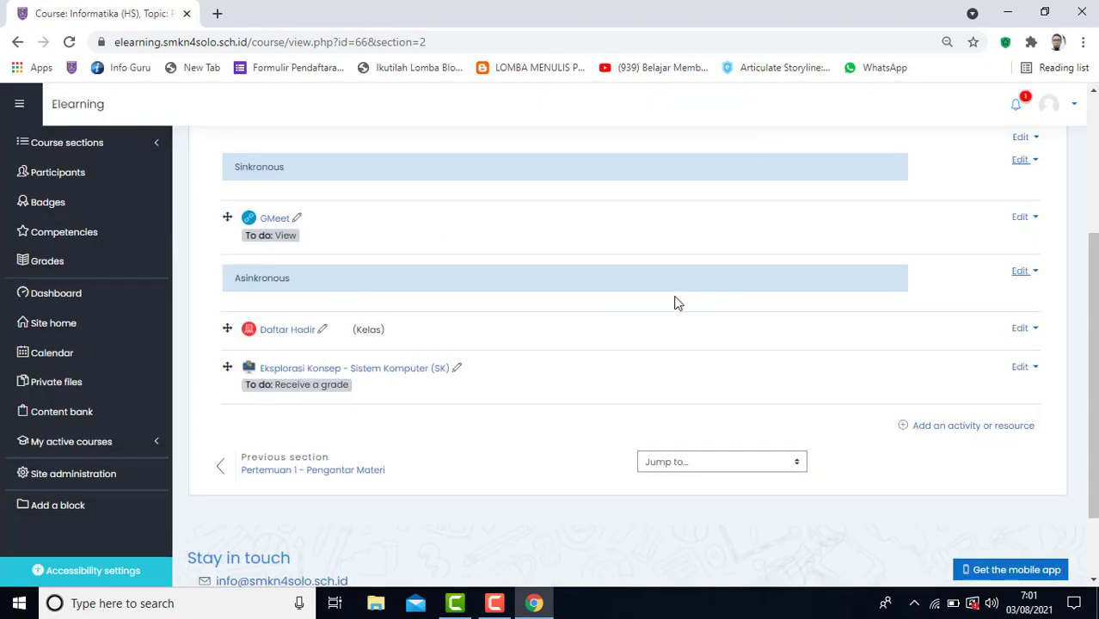
Open "Eksplorasi Konsep - Sistem Komputer (SK)" and examine the note and question entry areas on its first page.
left_click(373, 379)
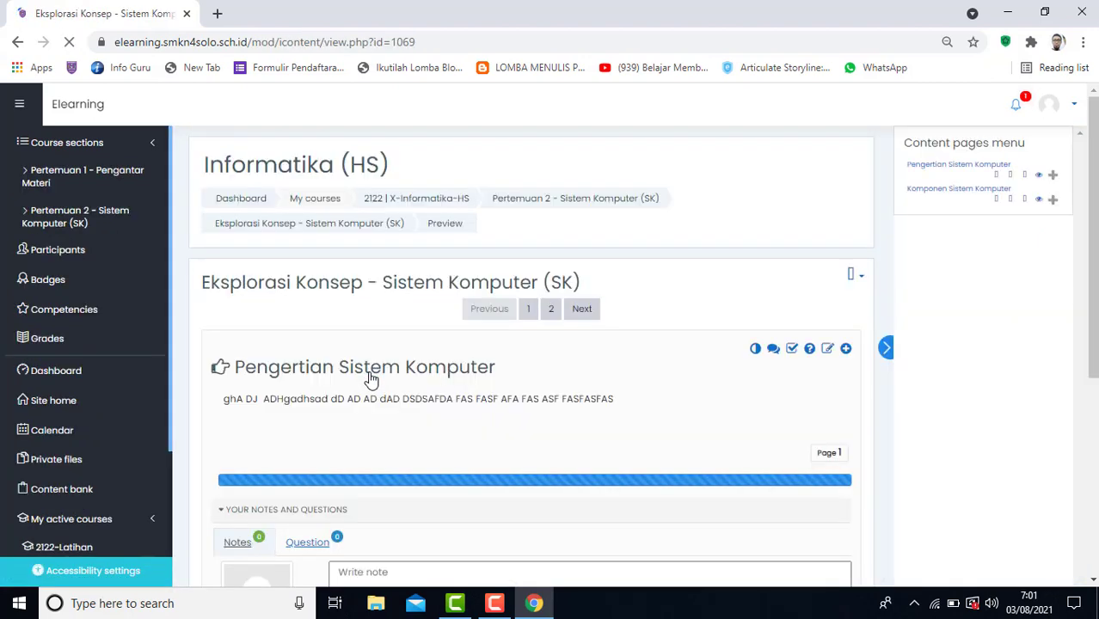
scroll(488, 362, "down", 1)
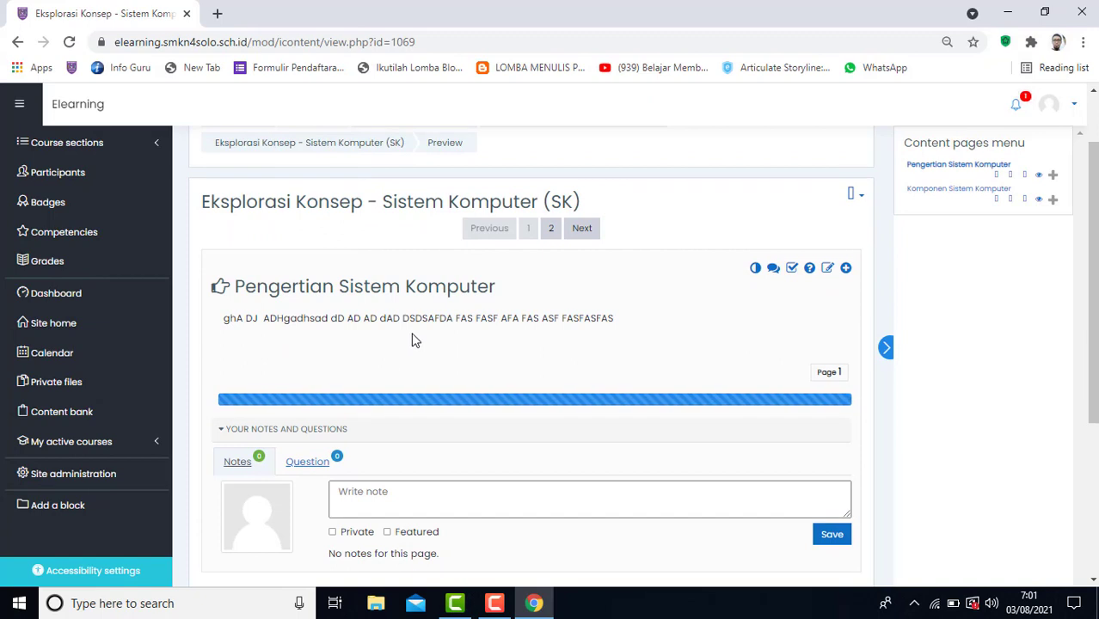
left_click(334, 503)
scroll(314, 464, "down", 1)
left_click(398, 411)
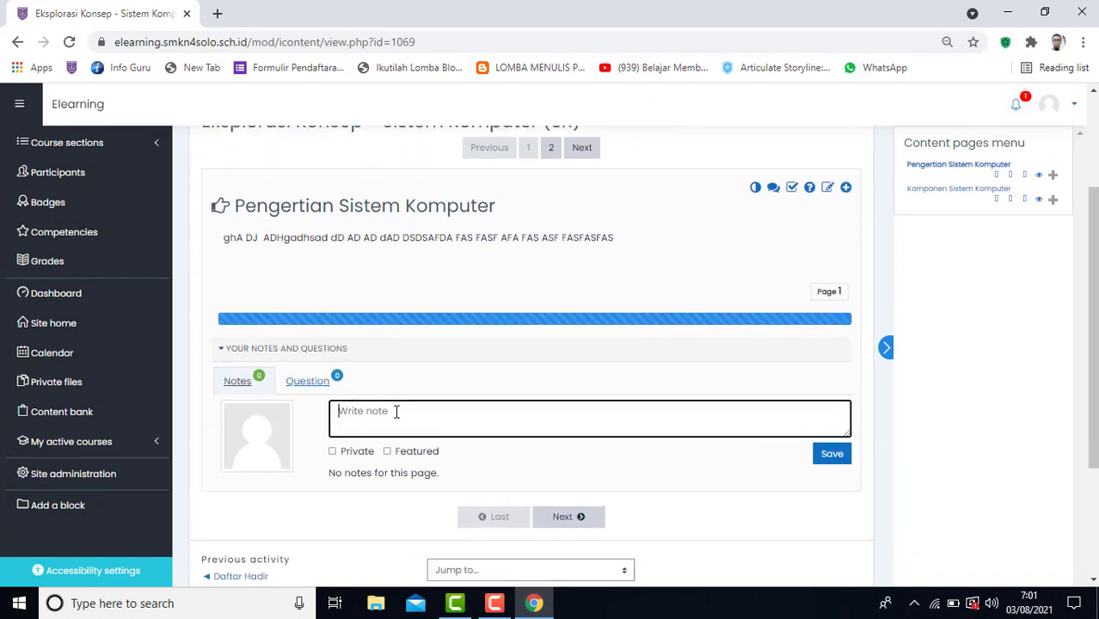
left_click(310, 382)
left_click(348, 410)
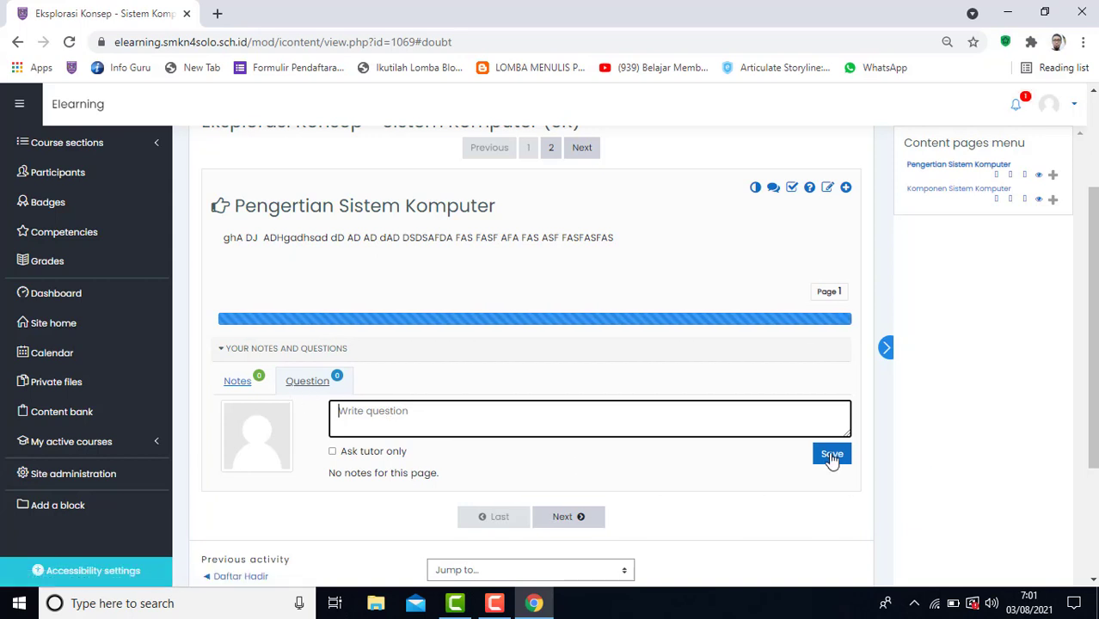
Go to page 2, "Komponen Sistem Komputer", and examine its content and notes area.
scroll(672, 449, "up", 1)
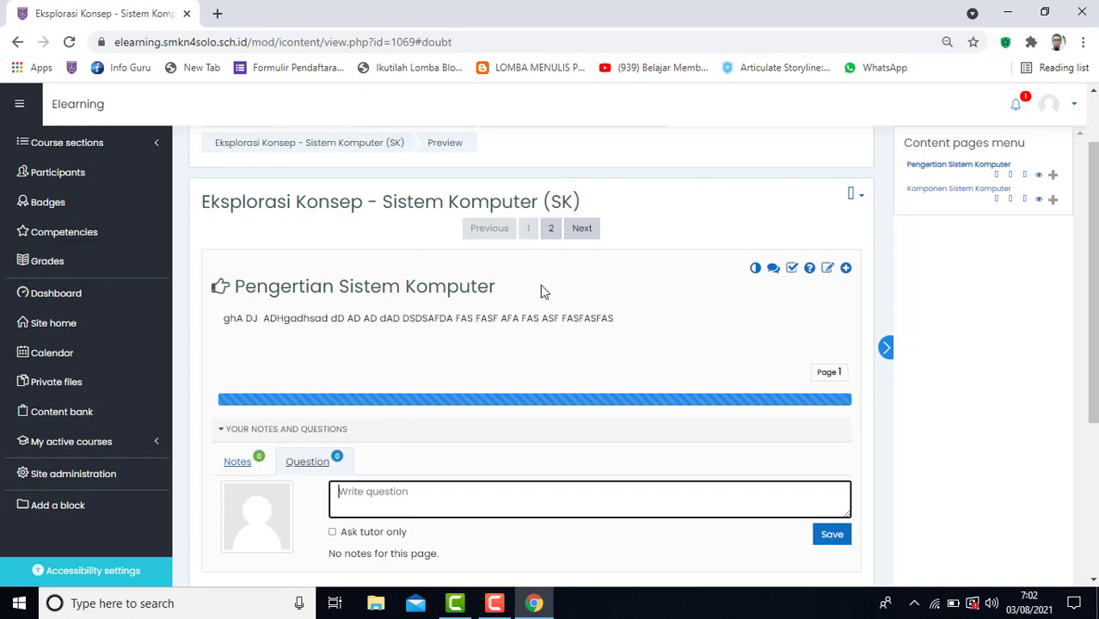
left_click(555, 232)
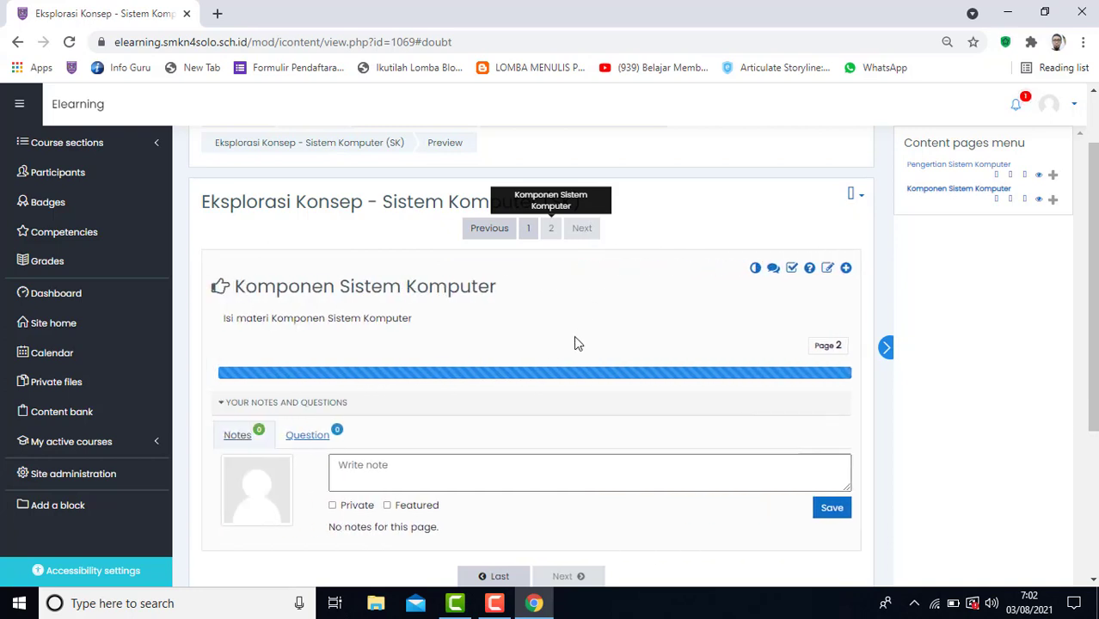
scroll(377, 362, "down", 2)
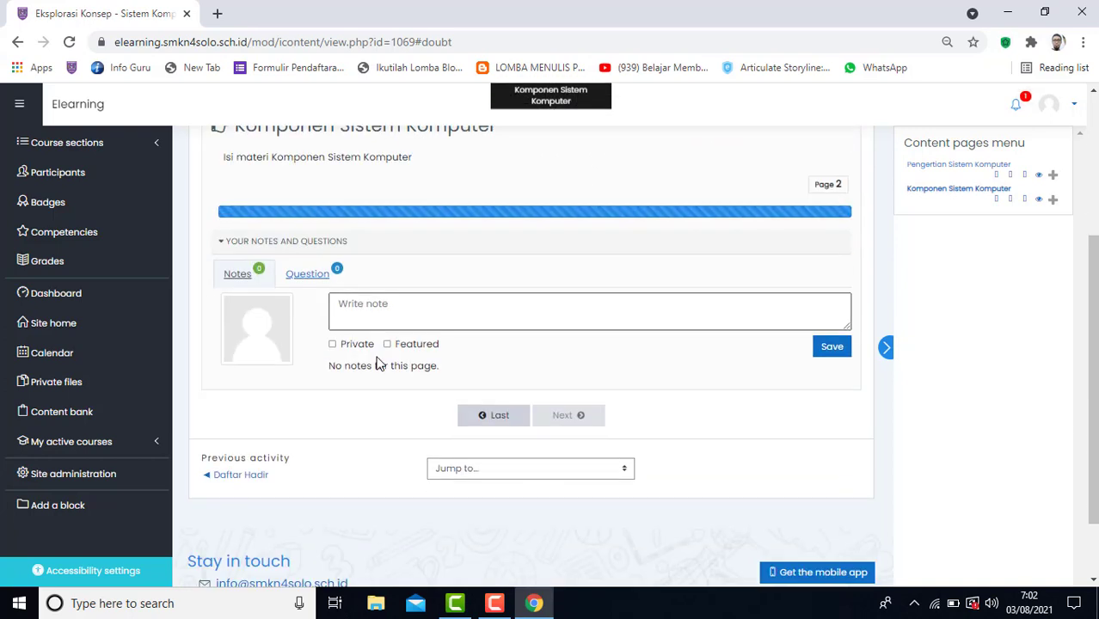
scroll(377, 363, "up", 3)
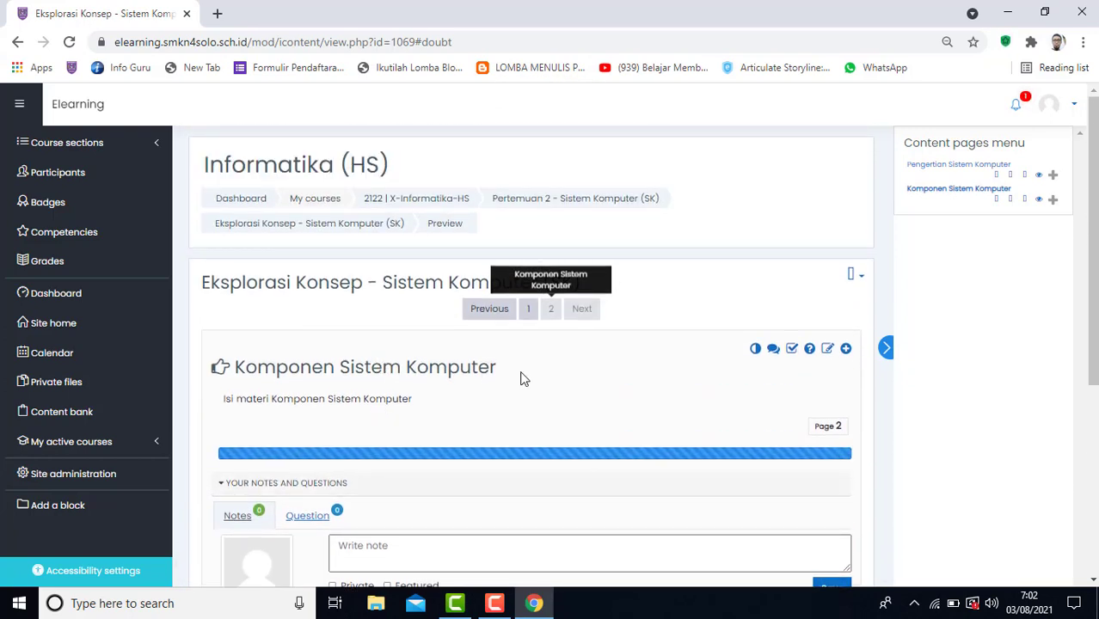